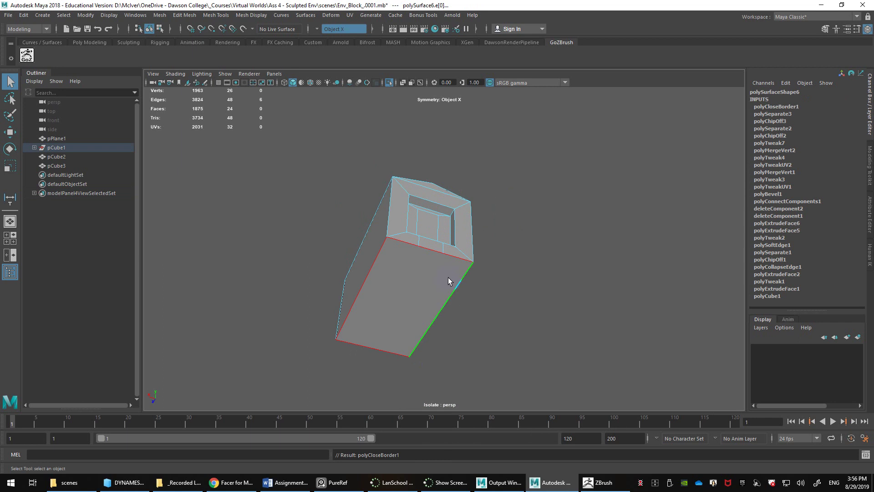
Step: Check the edges around the house body's closed underside and return the mesh to object selection
{"action": "left_click_drag", "start_coordinate": [448, 279], "coordinate": [465, 291], "text": "alt"}
{"action": "scroll", "coordinate": [442, 222], "scroll_direction": "up", "scroll_amount": 3}
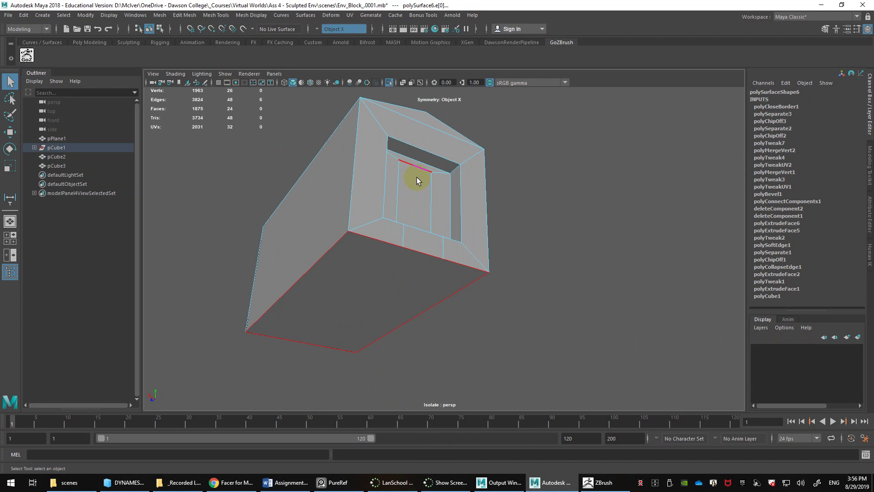
{"action": "right_click_drag", "start_coordinate": [435, 194], "coordinate": [458, 197]}
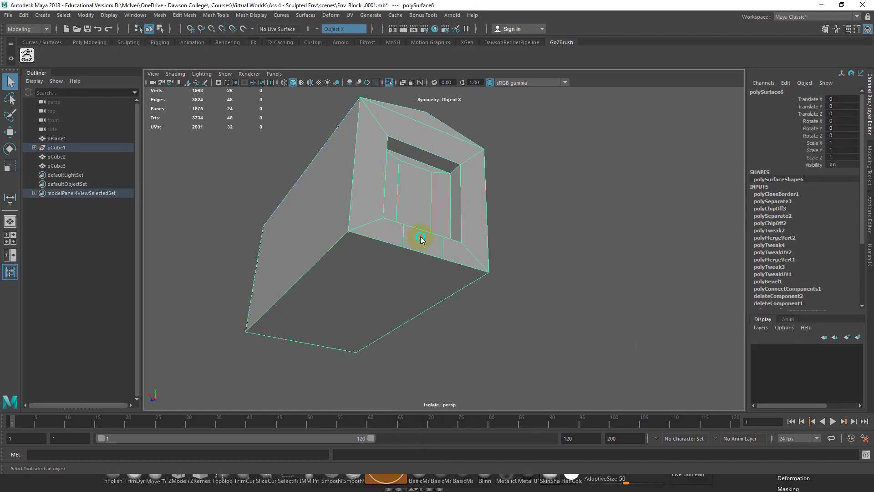
{"action": "right_click_drag", "start_coordinate": [420, 233], "coordinate": [420, 209]}
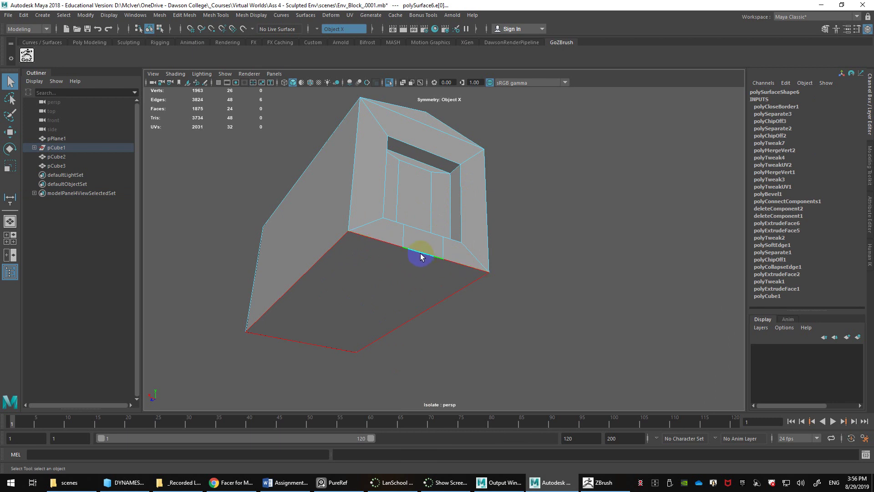
{"action": "right_click_drag", "start_coordinate": [428, 174], "coordinate": [470, 164]}
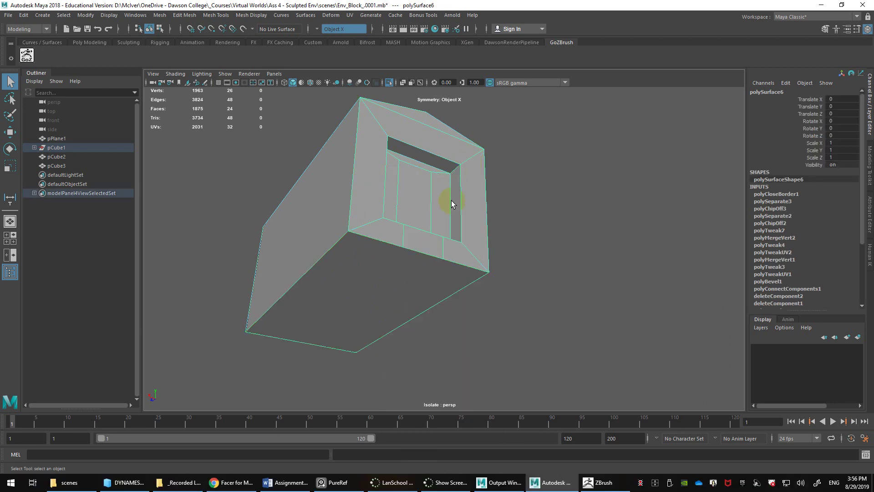
Step: Send the isolated house body to ZBrush with GoZ
{"action": "left_click_drag", "start_coordinate": [451, 204], "coordinate": [439, 250], "text": "alt"}
{"action": "right_click_drag", "start_coordinate": [439, 250], "coordinate": [412, 203], "text": "alt"}
{"action": "middle_click_drag", "start_coordinate": [412, 204], "coordinate": [442, 220], "text": "alt"}
{"action": "right_click_drag", "start_coordinate": [442, 220], "coordinate": [454, 233], "text": "alt"}
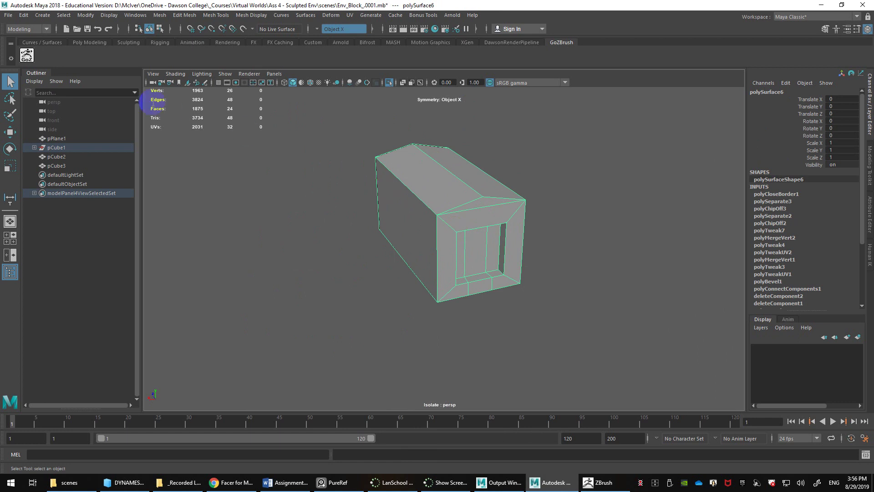
{"action": "left_click", "coordinate": [28, 53]}
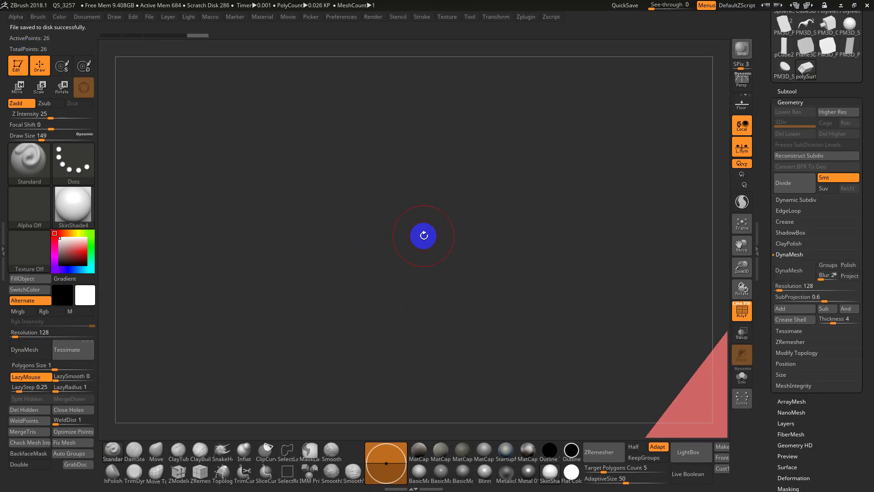
{"action": "left_click", "coordinate": [445, 275]}
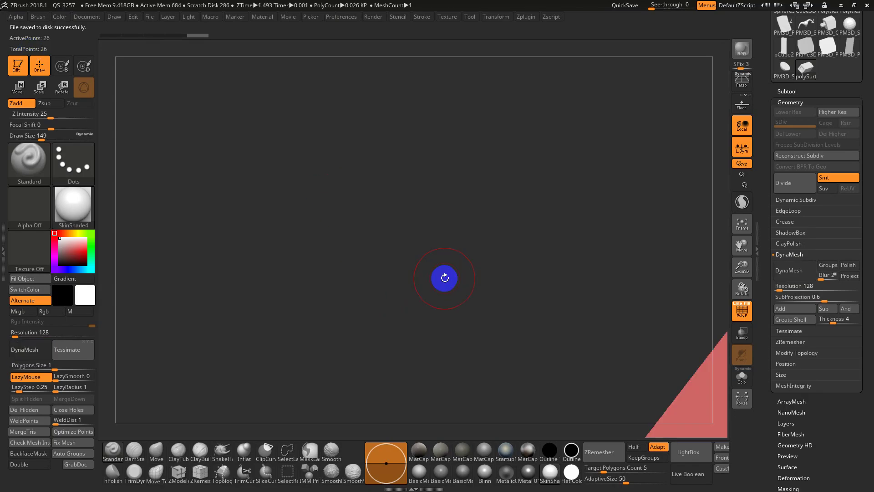
Step: Enlarge the brush's draw size to 648 with the imported house body in view
{"action": "mouse_move", "coordinate": [583, 368]}
{"action": "left_mouse_down"}
{"action": "mouse_move", "coordinate": [612, 332]}
{"action": "mouse_move", "coordinate": [565, 319]}
{"action": "mouse_move", "coordinate": [582, 363]}
{"action": "mouse_move", "coordinate": [595, 314]}
{"action": "mouse_move", "coordinate": [558, 308]}
{"action": "left_mouse_up"}
{"action": "key", "text": "s"}
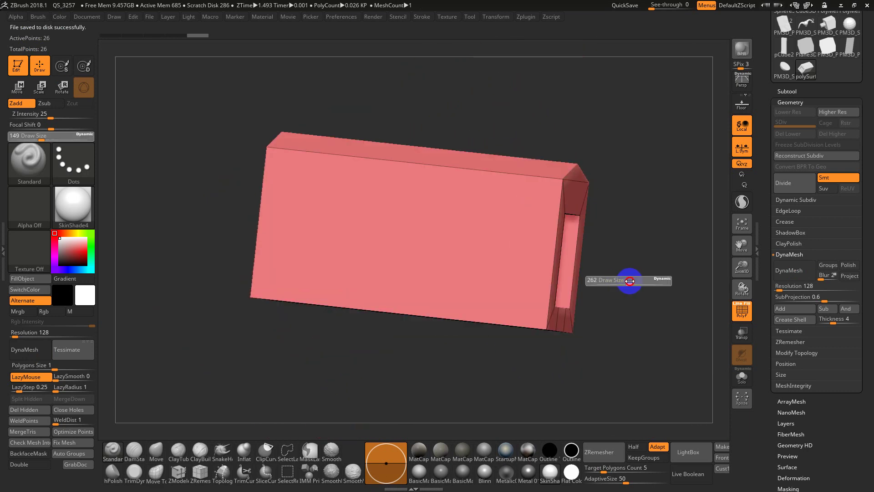
{"action": "mouse_move", "coordinate": [619, 298]}
{"action": "left_mouse_down"}
{"action": "mouse_move", "coordinate": [609, 307]}
{"action": "mouse_move", "coordinate": [532, 285]}
{"action": "mouse_move", "coordinate": [565, 283]}
{"action": "mouse_move", "coordinate": [578, 231]}
{"action": "mouse_move", "coordinate": [580, 248]}
{"action": "mouse_move", "coordinate": [605, 268]}
{"action": "left_mouse_up"}
{"action": "key", "text": "s"}
{"action": "left_click", "coordinate": [531, 284]}
Step: Switch back to Maya and end the isolation of the house body so the whole scene is displayed
{"action": "key", "text": "alt+Tab"}
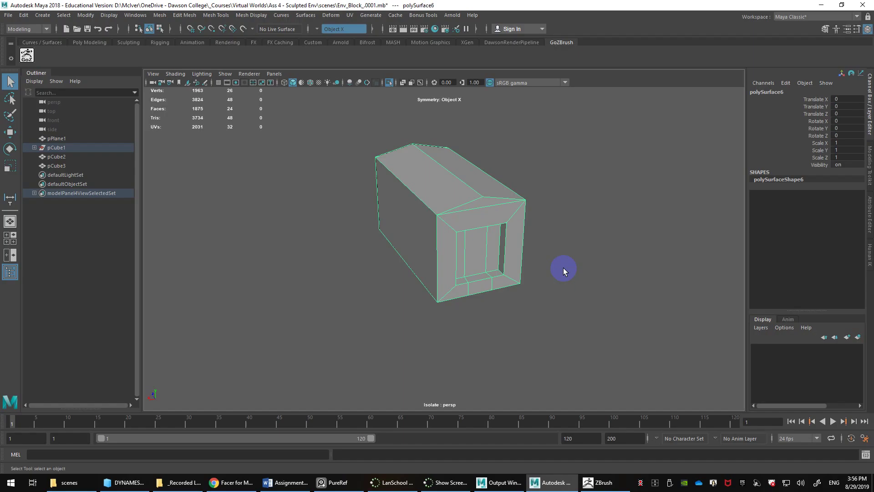
{"action": "scroll", "coordinate": [536, 250], "scroll_direction": "down", "scroll_amount": 5}
{"action": "scroll", "coordinate": [484, 236], "scroll_direction": "up", "scroll_amount": 3}
{"action": "key", "text": "ctrl+1"}
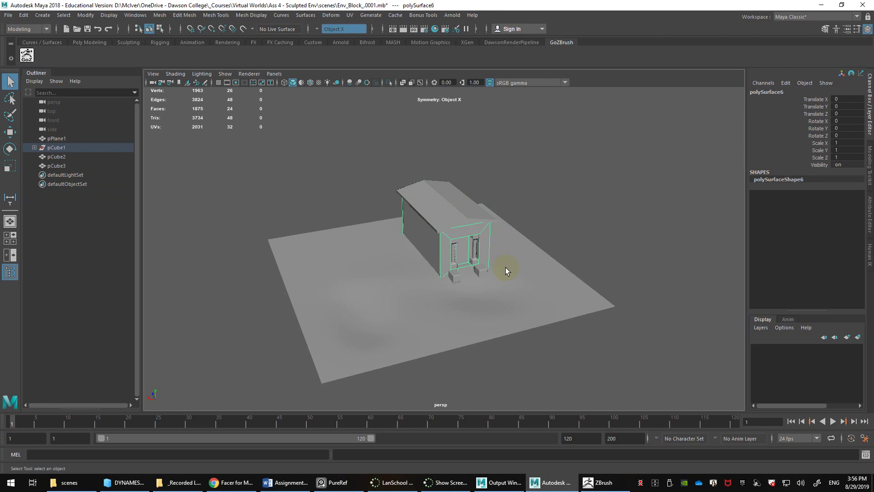
Step: Examine the two bevelled blocks in front of the temple doorway by selecting each in turn
{"action": "scroll", "coordinate": [505, 272], "scroll_direction": "up", "scroll_amount": 5}
{"action": "left_click", "coordinate": [537, 292]}
{"action": "scroll", "coordinate": [551, 303], "scroll_direction": "up", "scroll_amount": 3}
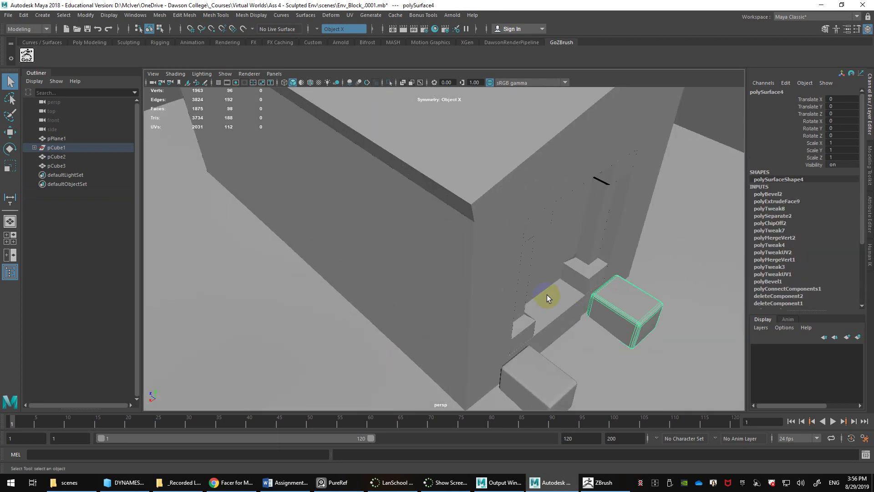
{"action": "scroll", "coordinate": [501, 287], "scroll_direction": "down", "scroll_amount": 4}
{"action": "left_click", "coordinate": [481, 300]}
{"action": "left_click_drag", "start_coordinate": [481, 300], "coordinate": [469, 280], "text": "alt"}
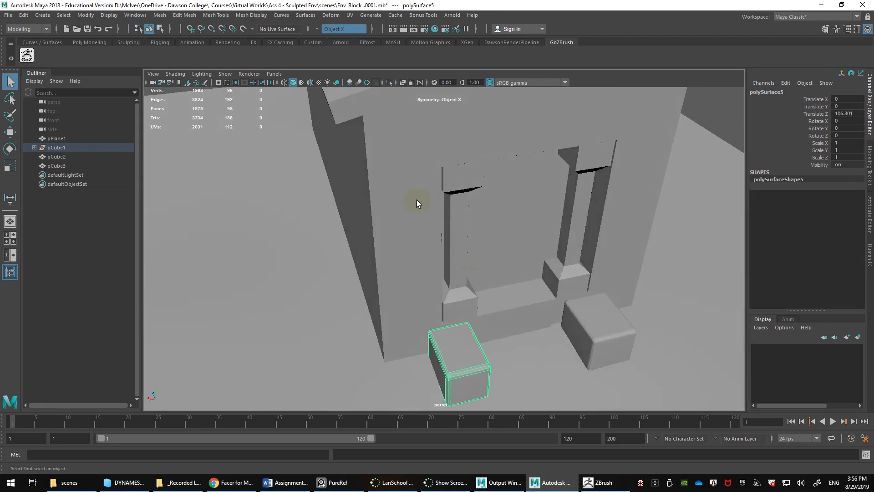
{"action": "scroll", "coordinate": [412, 209], "scroll_direction": "down", "scroll_amount": 6}
{"action": "scroll", "coordinate": [423, 218], "scroll_direction": "up", "scroll_amount": 1}
{"action": "scroll", "coordinate": [422, 222], "scroll_direction": "down", "scroll_amount": 2}
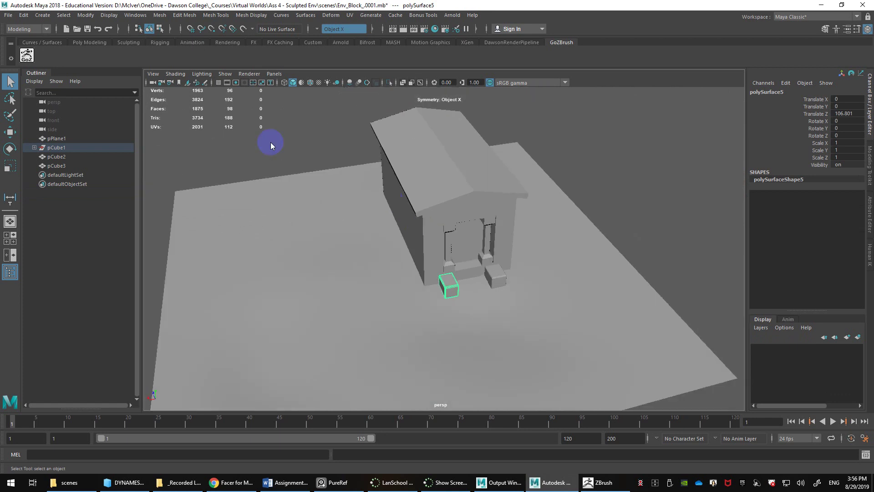
Step: Open the scene Env_Block_.0002.mb without saving the changes to the current scene
{"action": "left_click", "coordinate": [10, 19]}
{"action": "left_click", "coordinate": [14, 34]}
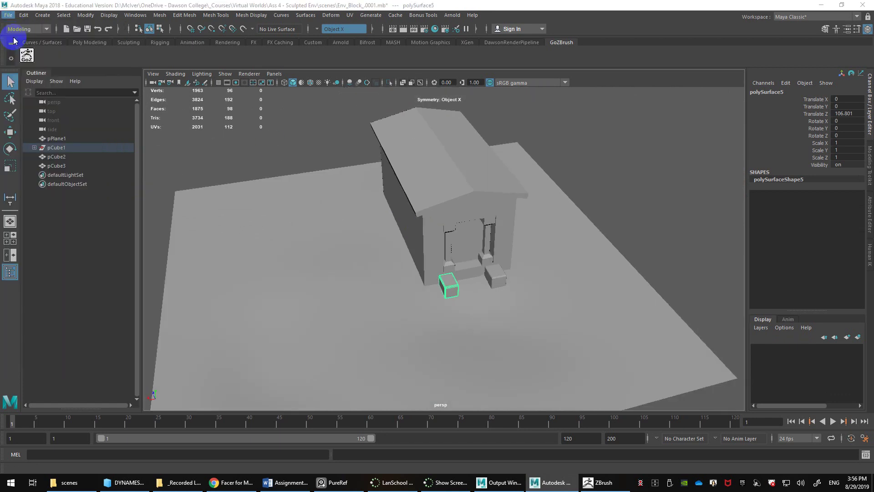
{"action": "double_click", "coordinate": [304, 202]}
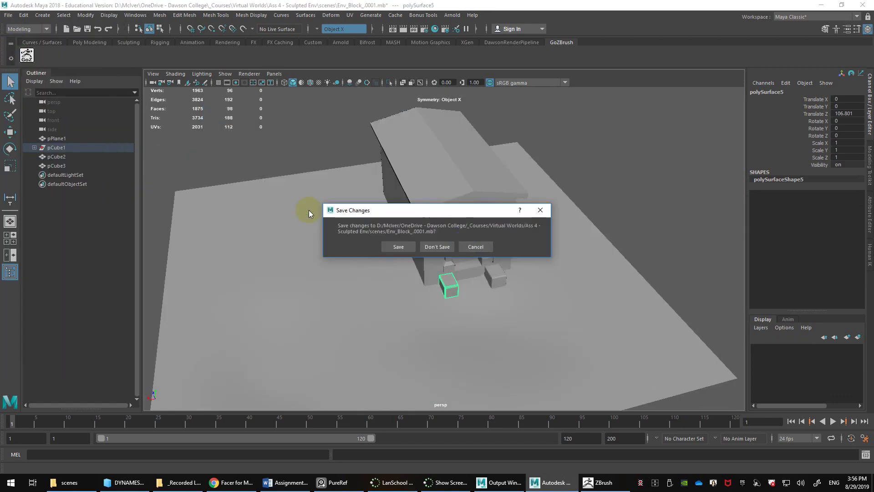
{"action": "left_click", "coordinate": [437, 247]}
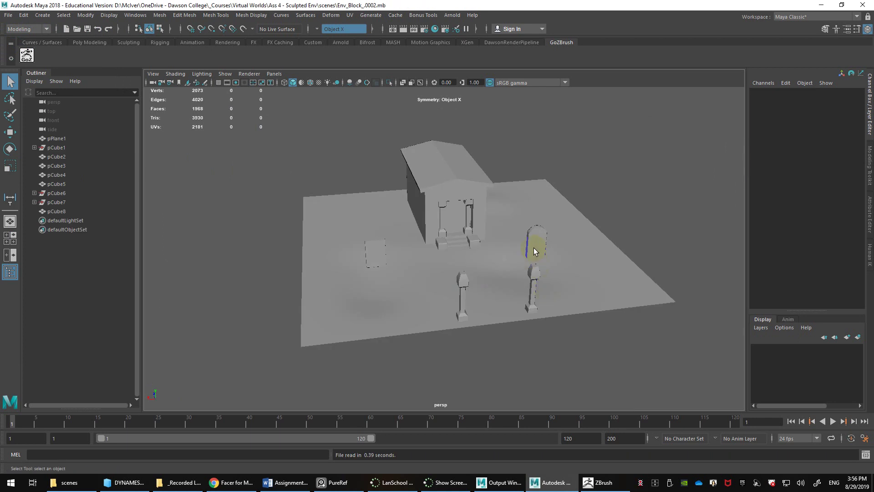
Step: Select the round-topped tombstone pCube5 and send it to ZBrush with GoZ
{"action": "left_click", "coordinate": [534, 251]}
{"action": "scroll", "coordinate": [537, 254], "scroll_direction": "up", "scroll_amount": 10}
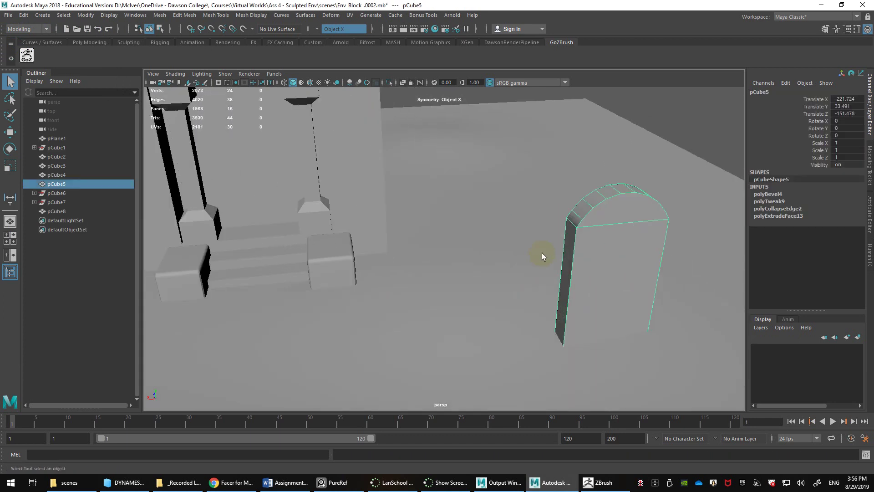
{"action": "left_click_drag", "start_coordinate": [542, 256], "coordinate": [544, 230], "text": "alt"}
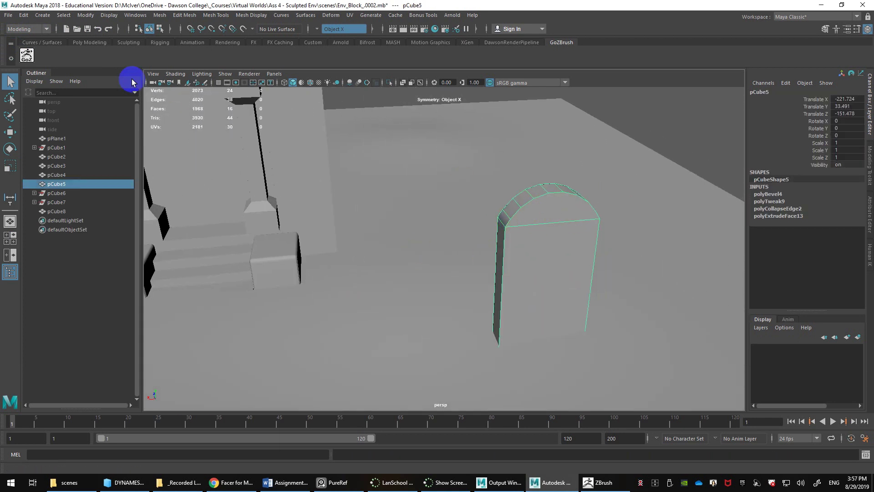
{"action": "left_click", "coordinate": [31, 54]}
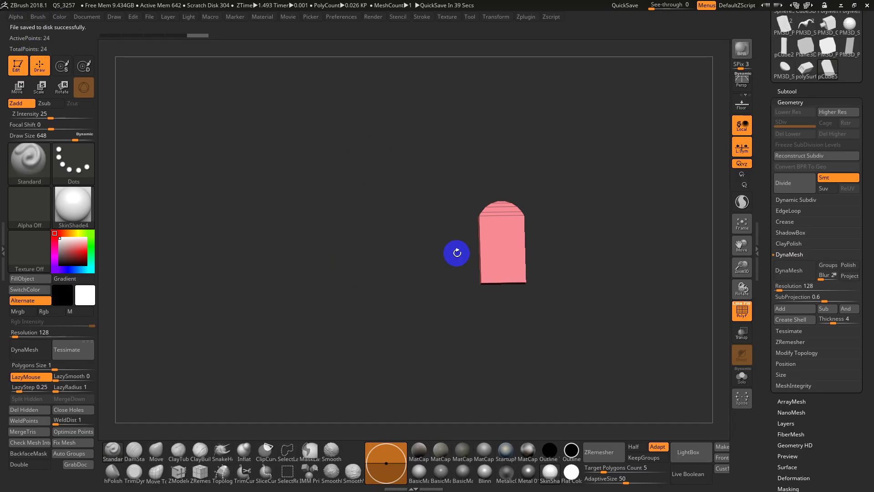
Step: Set the brush's draw size to 989 and hide the tombstone's polyframe
{"action": "left_click_drag", "start_coordinate": [585, 240], "coordinate": [342, 427], "text": "alt"}
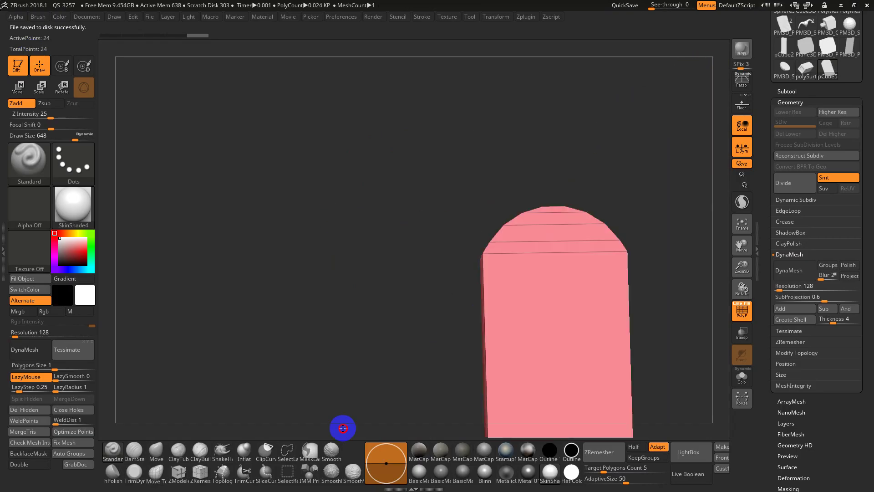
{"action": "mouse_move", "coordinate": [630, 310]}
{"action": "left_mouse_down", "text": "alt"}
{"action": "mouse_move", "coordinate": [566, 285]}
{"action": "mouse_move", "coordinate": [583, 304]}
{"action": "left_mouse_up", "text": "alt"}
{"action": "key", "text": "s"}
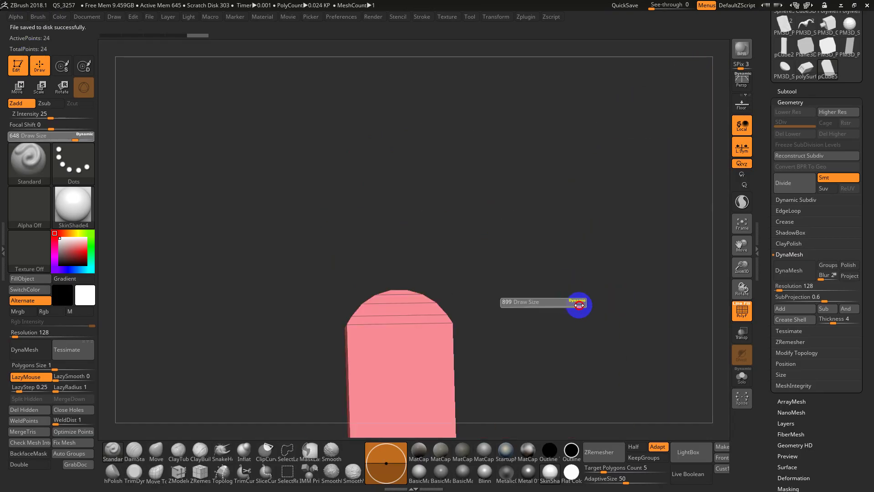
{"action": "mouse_move", "coordinate": [492, 314]}
{"action": "left_mouse_down"}
{"action": "mouse_move", "coordinate": [522, 257]}
{"action": "mouse_move", "coordinate": [518, 203]}
{"action": "mouse_move", "coordinate": [524, 269]}
{"action": "mouse_move", "coordinate": [568, 289]}
{"action": "mouse_move", "coordinate": [560, 288]}
{"action": "mouse_move", "coordinate": [554, 259]}
{"action": "mouse_move", "coordinate": [326, 336]}
{"action": "mouse_move", "coordinate": [555, 253]}
{"action": "mouse_move", "coordinate": [615, 307]}
{"action": "mouse_move", "coordinate": [589, 301]}
{"action": "left_mouse_up"}
{"action": "key", "text": "shift+f"}
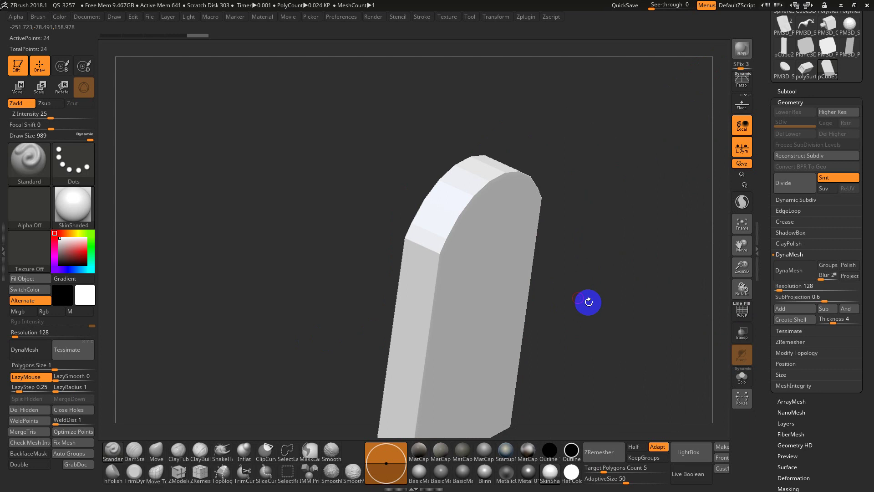
Step: Apply the StartupMaterial and show the tombstone's polyframe, with the draw size at 124
{"action": "left_click", "coordinate": [505, 452]}
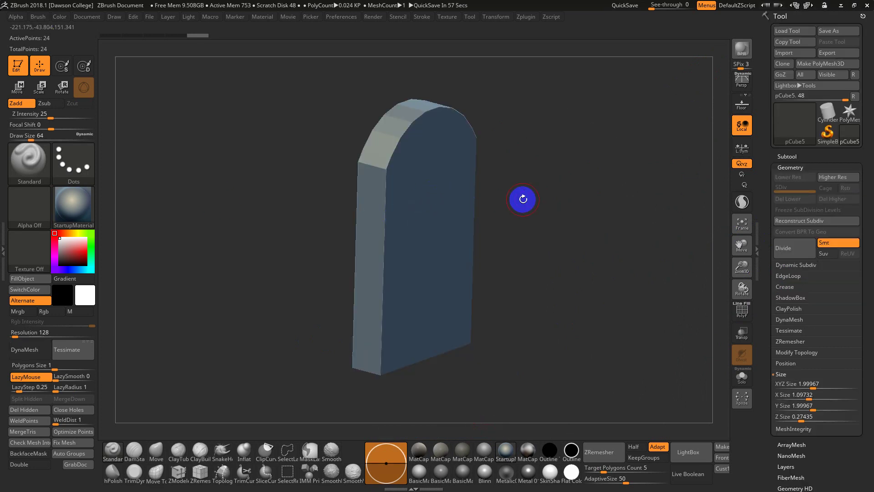
{"action": "key", "text": "shift+f"}
{"action": "left_click_drag", "start_coordinate": [523, 201], "coordinate": [515, 204]}
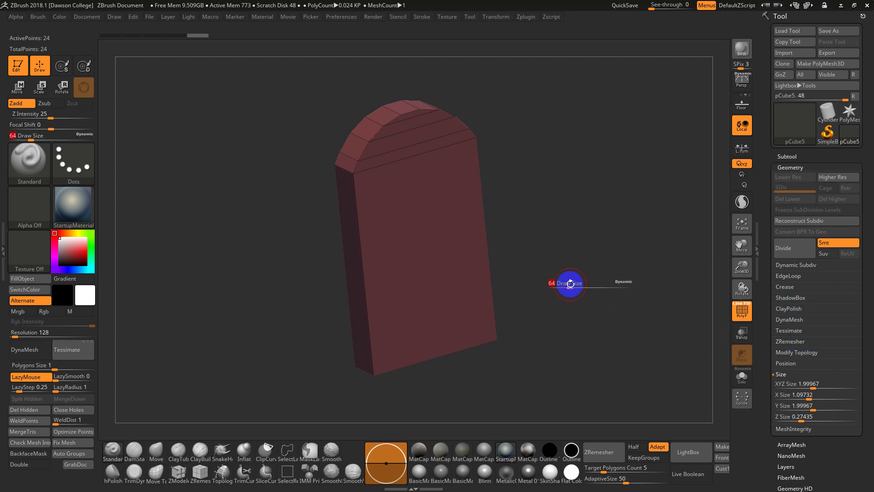
{"action": "mouse_move", "coordinate": [570, 284]}
{"action": "left_mouse_down"}
{"action": "mouse_move", "coordinate": [583, 286]}
{"action": "mouse_move", "coordinate": [613, 341]}
{"action": "mouse_move", "coordinate": [650, 272]}
{"action": "left_mouse_up"}
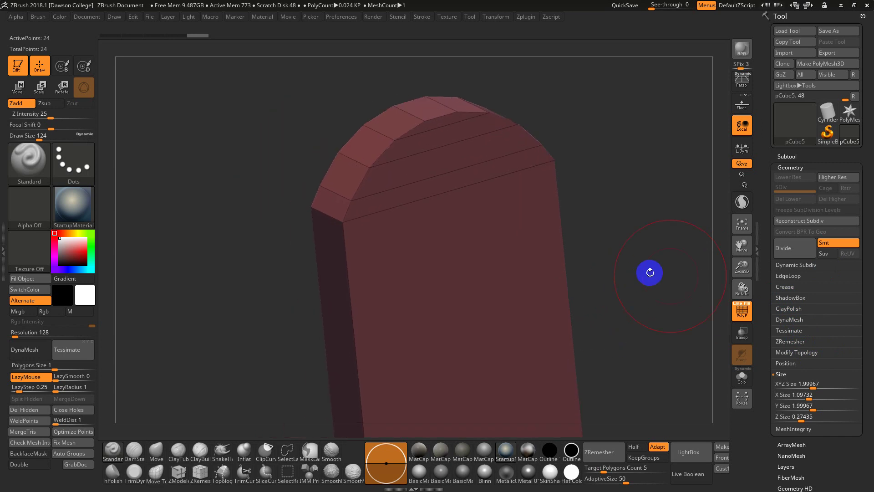
Step: DynaMesh the tombstone at resolution 128 and view it with the polyframe hidden
{"action": "left_click", "coordinate": [792, 319]}
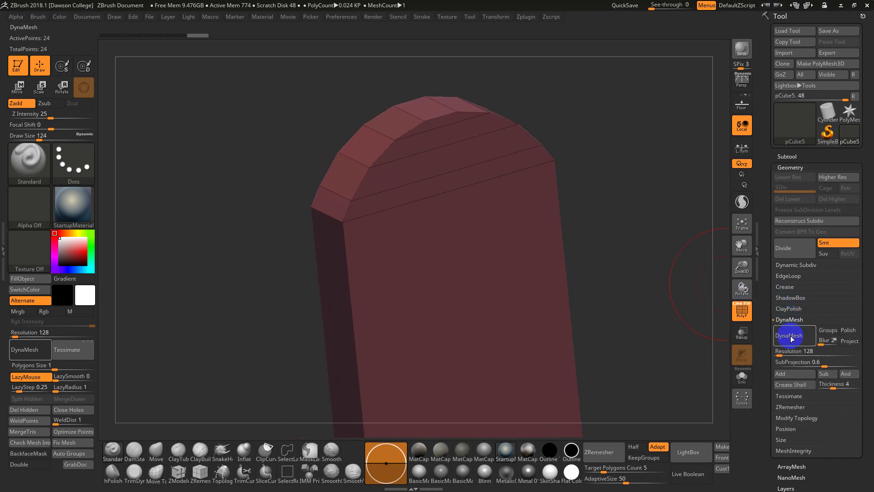
{"action": "left_click", "coordinate": [786, 336]}
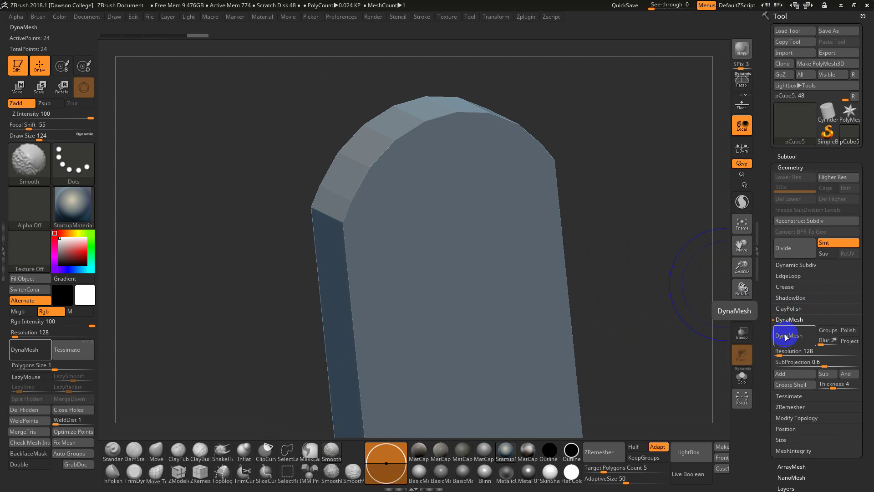
{"action": "key", "text": "shift+f"}
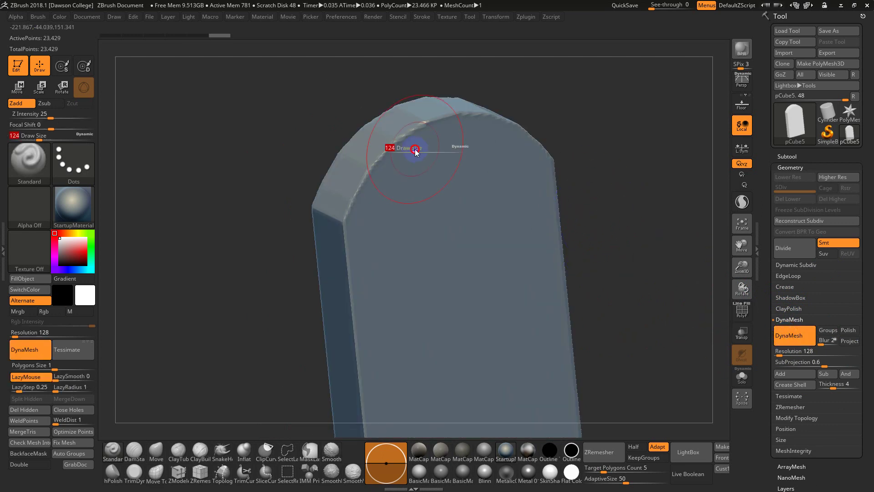
{"action": "left_click_drag", "start_coordinate": [599, 130], "coordinate": [501, 160]}
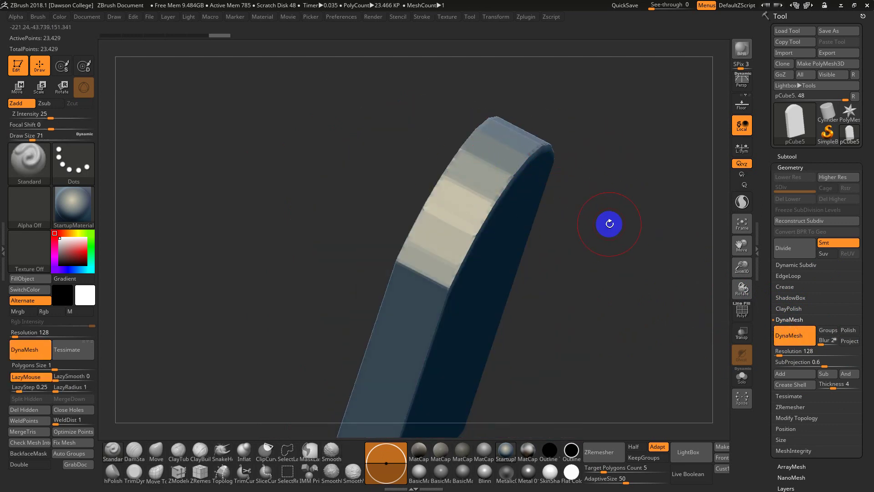
Step: Undo the DynaMesh operation on the tombstone
{"action": "key", "text": "ctrl+z"}
{"action": "key", "text": "ctrl+z"}
{"action": "key", "text": "ctrl+z"}
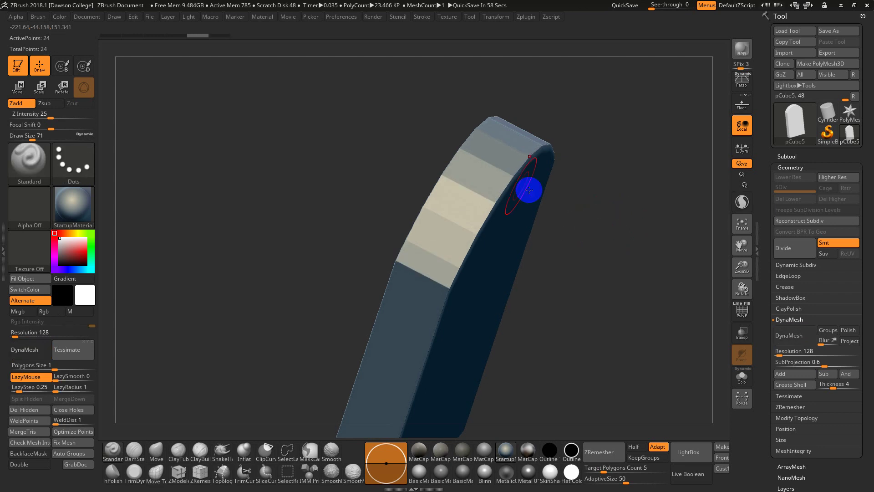
{"action": "mouse_move", "coordinate": [599, 241]}
{"action": "left_mouse_down"}
{"action": "mouse_move", "coordinate": [590, 253]}
{"action": "mouse_move", "coordinate": [599, 250]}
{"action": "mouse_move", "coordinate": [393, 108]}
{"action": "left_mouse_up"}
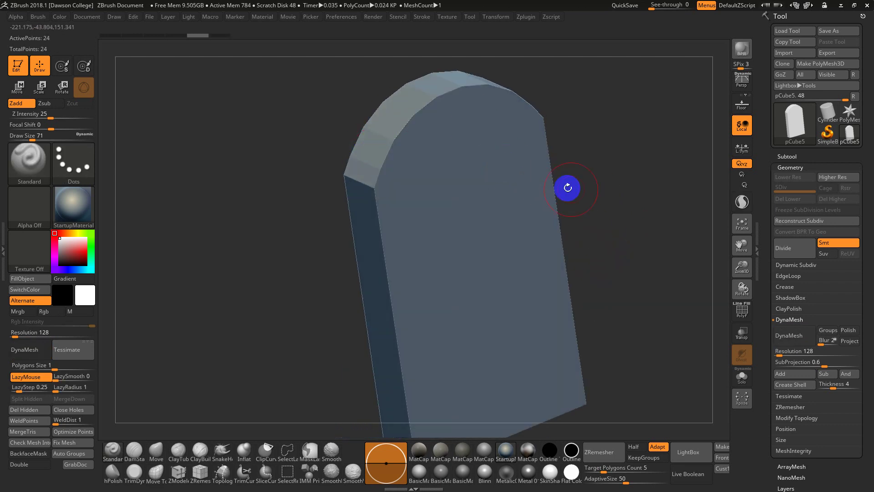
Step: Try subdividing the tombstone, undo the subdivision and show the polyframe
{"action": "key", "text": "ctrl+d"}
{"action": "key", "text": "ctrl+z"}
{"action": "key", "text": "shift+f"}
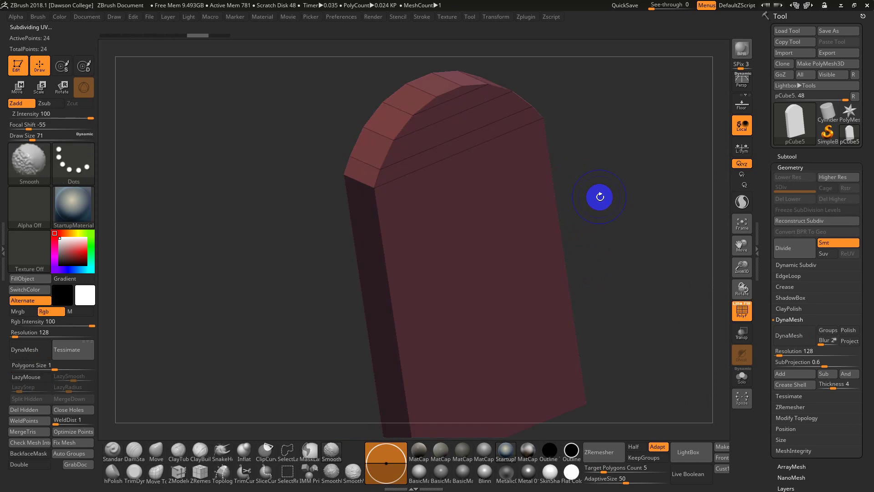
{"action": "key", "text": "ctrl+z"}
{"action": "key", "text": "f"}
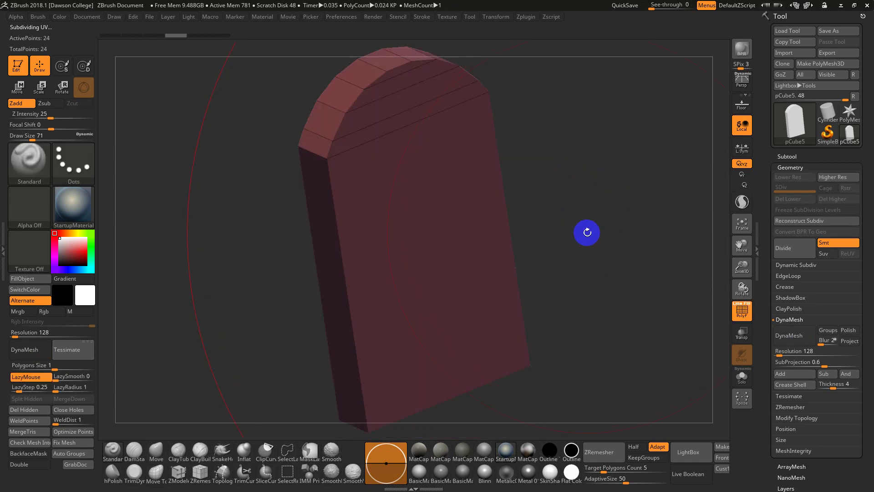
Step: Try subdividing the framed tombstone to SDiv 2 with its polyframe visible, and undo the subdivision
{"action": "key", "text": "ctrl+d"}
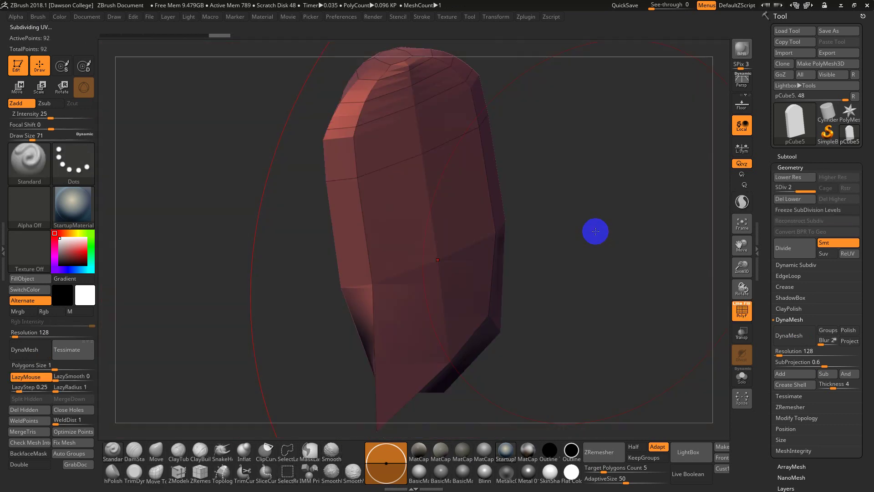
{"action": "key", "text": "ctrl+z"}
{"action": "left_click_drag", "start_coordinate": [568, 219], "coordinate": [636, 249]}
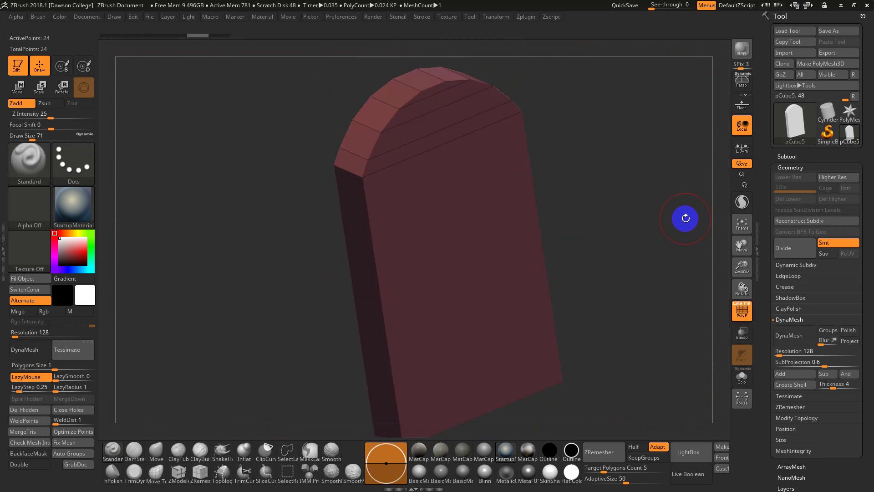
Step: Switch to Maya and select the crosswise edges along the tombstone's arched top, excluding the two edges where the arch meets the straight sides
{"action": "key", "text": "alt+Tab"}
{"action": "left_click_drag", "start_coordinate": [523, 240], "coordinate": [513, 205], "text": "alt"}
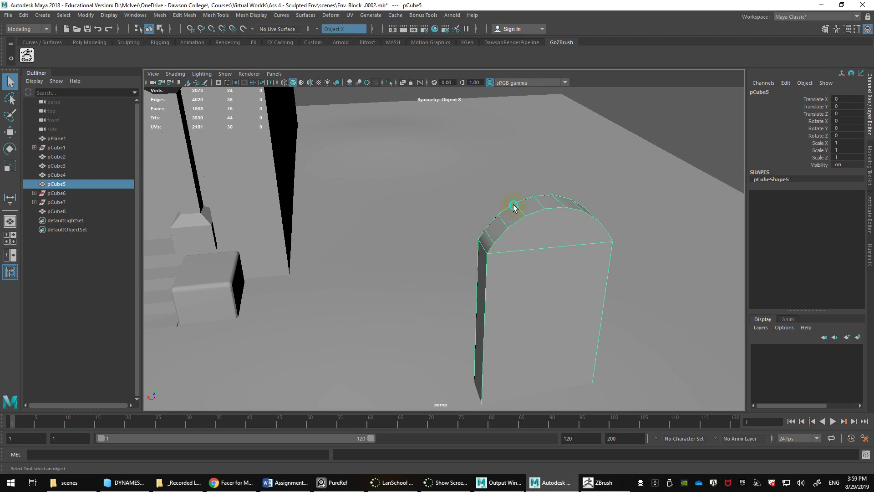
{"action": "right_click_drag", "start_coordinate": [512, 189], "coordinate": [488, 236]}
{"action": "left_click", "coordinate": [487, 234]}
{"action": "left_click_drag", "start_coordinate": [487, 235], "coordinate": [564, 263], "text": "alt"}
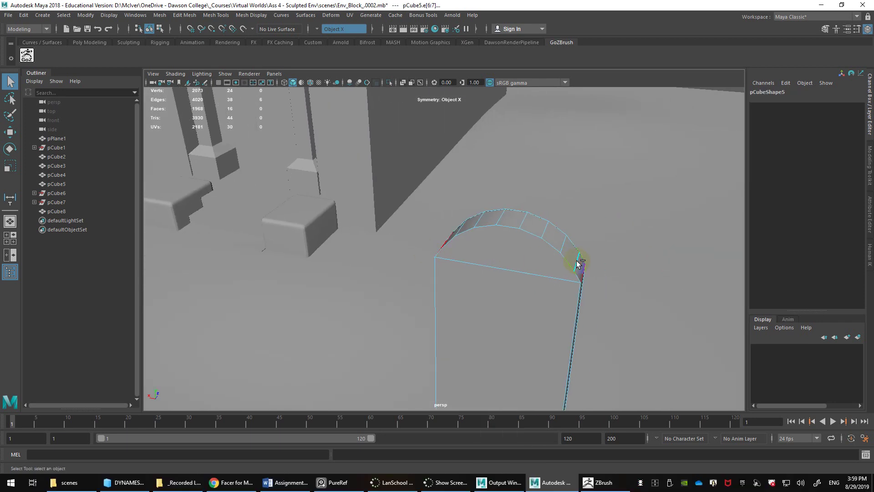
{"action": "left_click_drag", "start_coordinate": [489, 231], "coordinate": [535, 249], "text": "alt"}
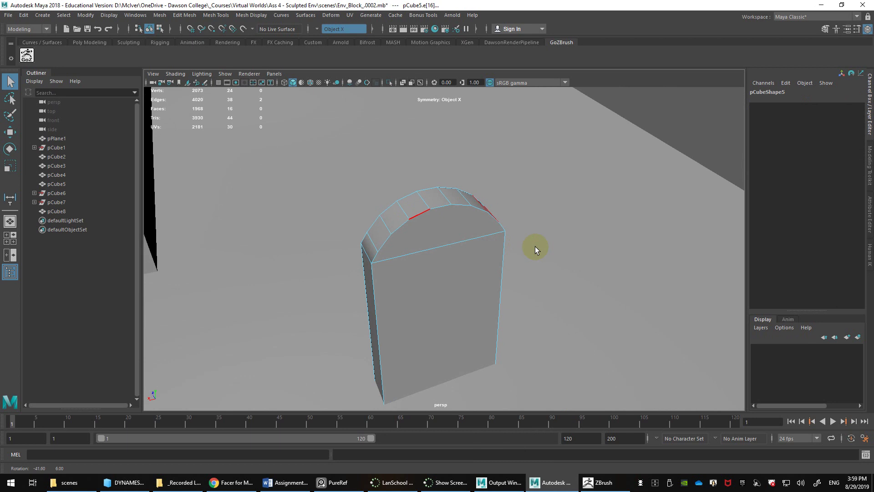
{"action": "left_click", "coordinate": [389, 229]}
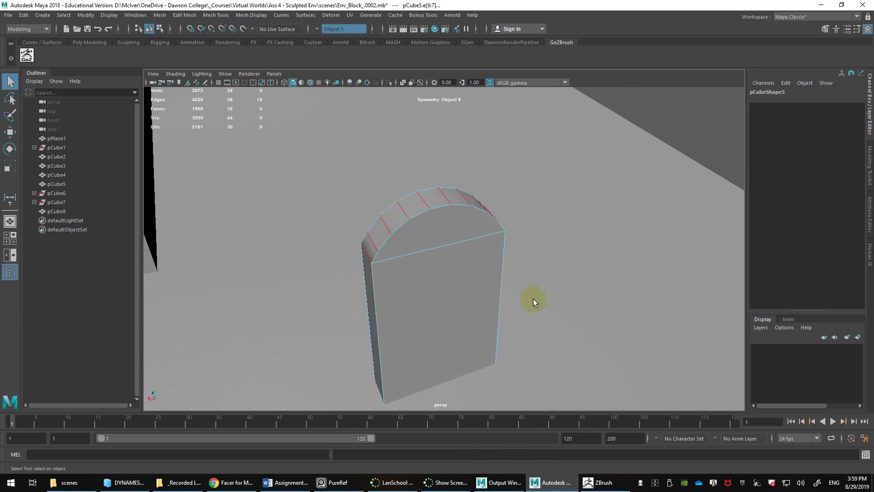
{"action": "left_click_drag", "start_coordinate": [534, 301], "coordinate": [294, 431], "text": "alt"}
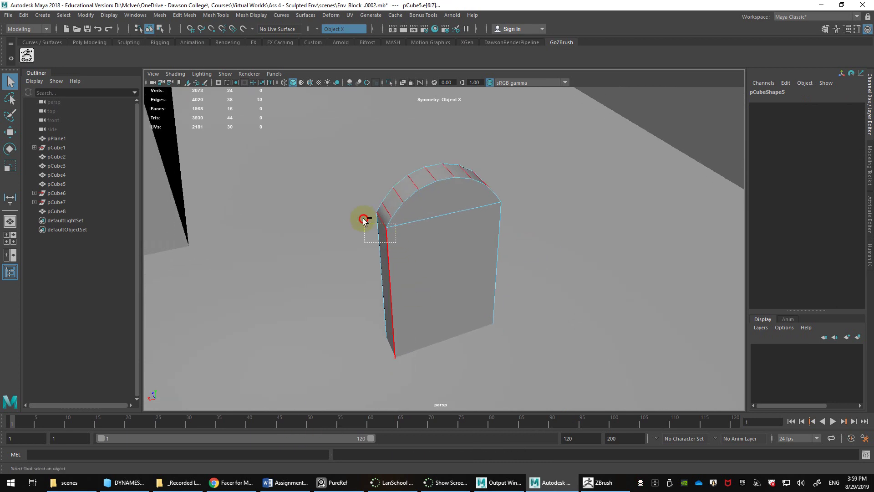
{"action": "left_click_drag", "start_coordinate": [462, 254], "coordinate": [508, 255], "text": "alt"}
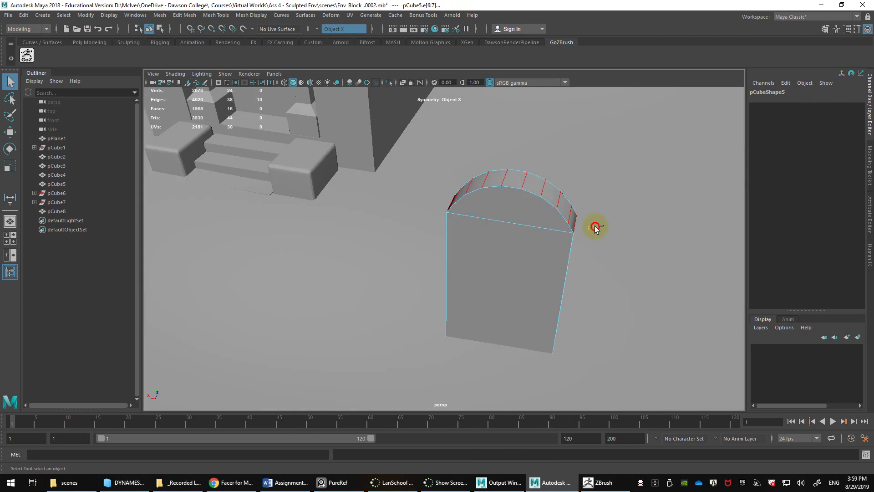
{"action": "left_click", "coordinate": [563, 241], "text": "ctrl"}
{"action": "left_click_drag", "start_coordinate": [564, 241], "coordinate": [570, 242], "text": "alt"}
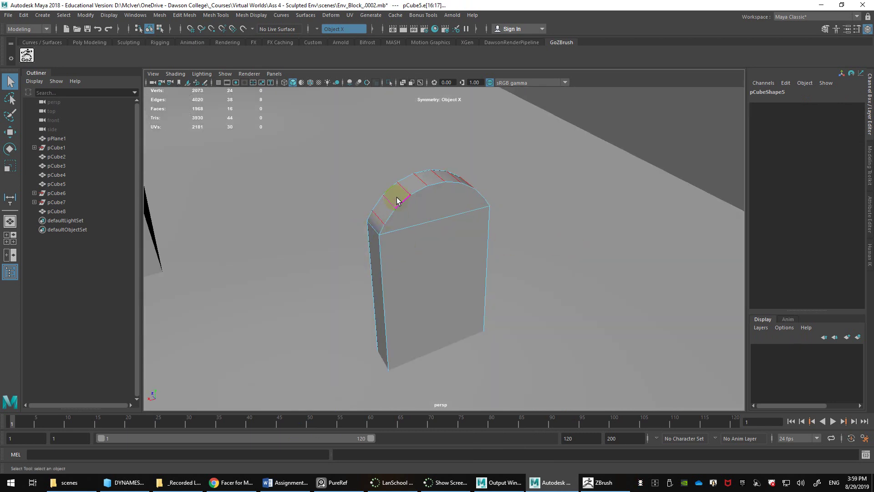
Step: Bevel the selected arch edges with a fraction of 0.5 and 1 segment, and return the tombstone to object mode
{"action": "right_click_drag", "start_coordinate": [392, 203], "coordinate": [445, 202], "text": "shift"}
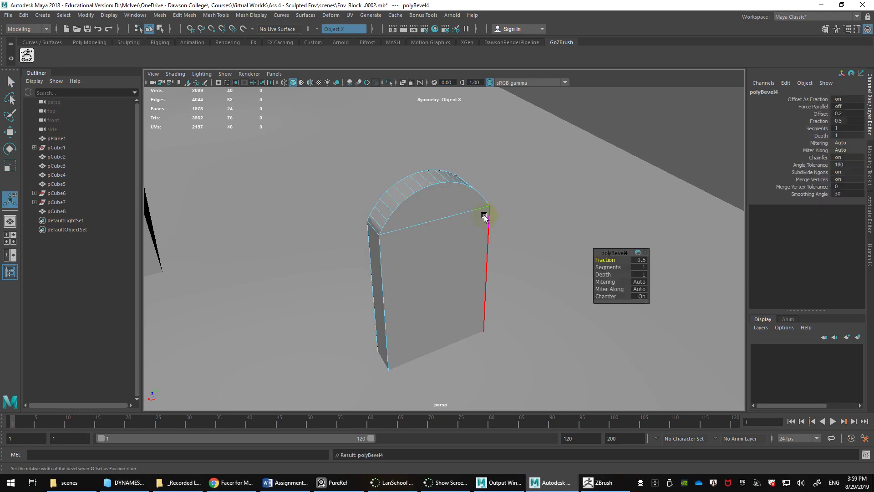
{"action": "right_click", "coordinate": [435, 196]}
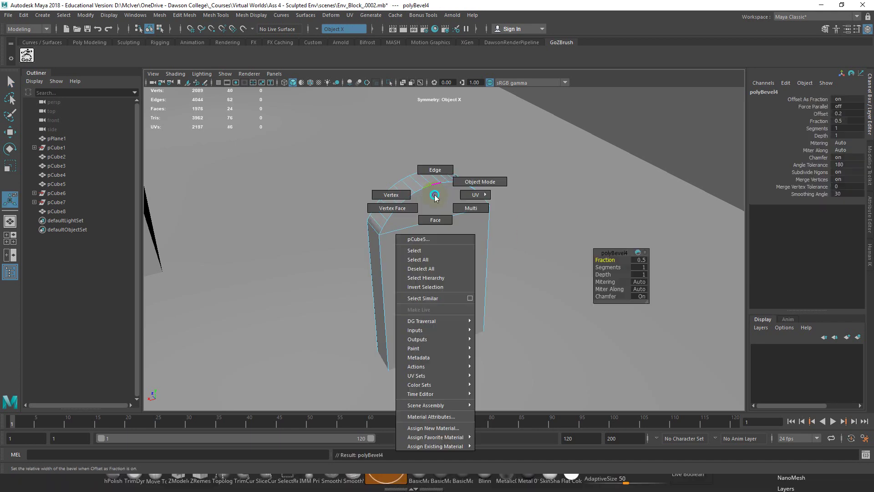
{"action": "left_click", "coordinate": [464, 182]}
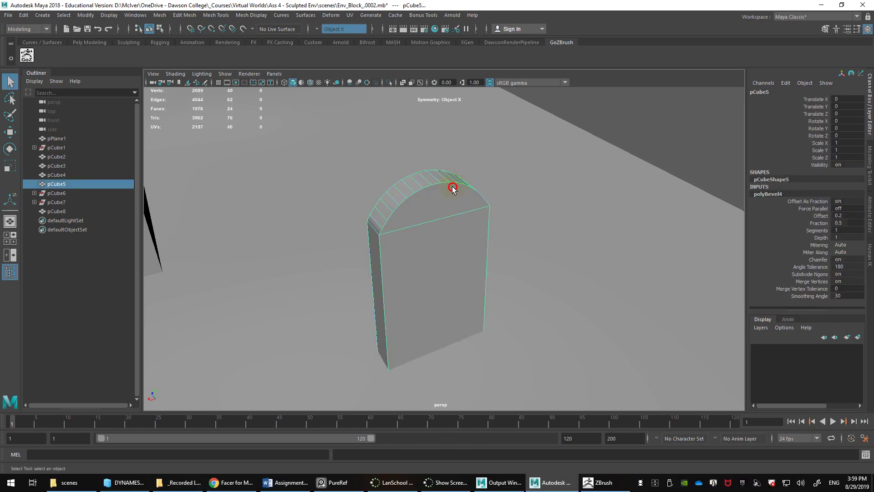
Step: Send the beveled tombstone from Maya to ZBrush with GoZ
{"action": "left_click", "coordinate": [597, 481]}
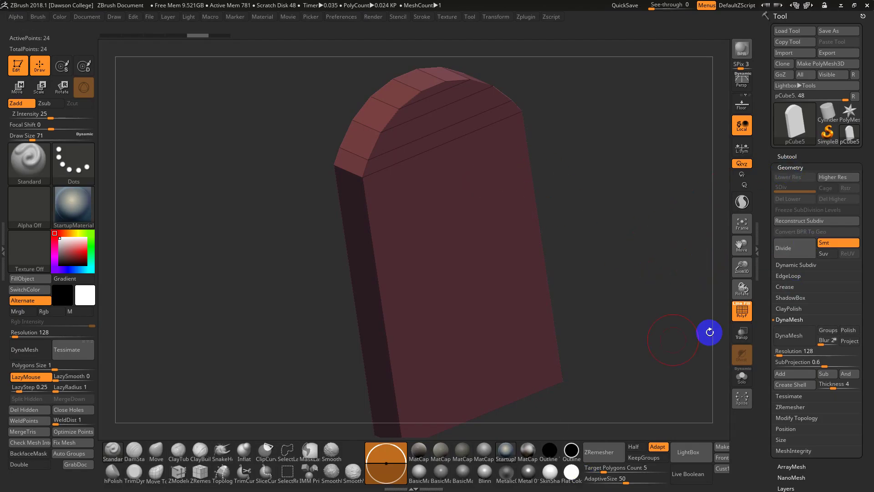
{"action": "key", "text": "alt+Tab"}
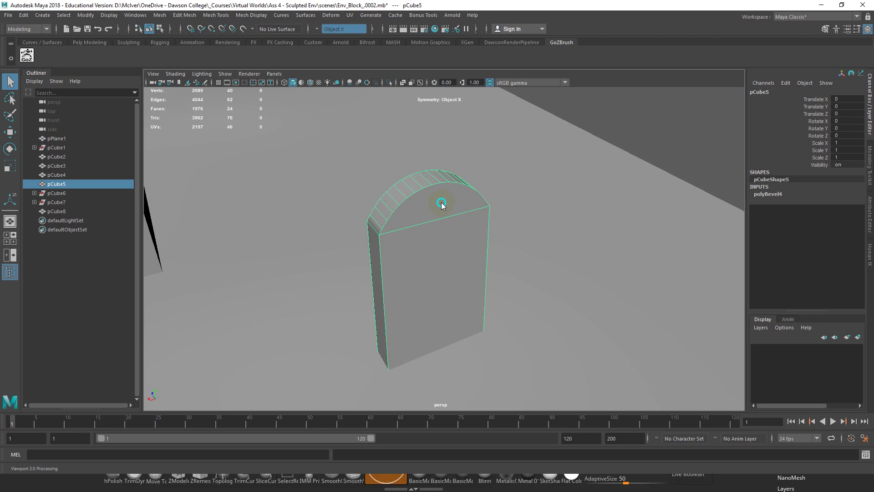
{"action": "right_click_drag", "start_coordinate": [443, 203], "coordinate": [467, 193]}
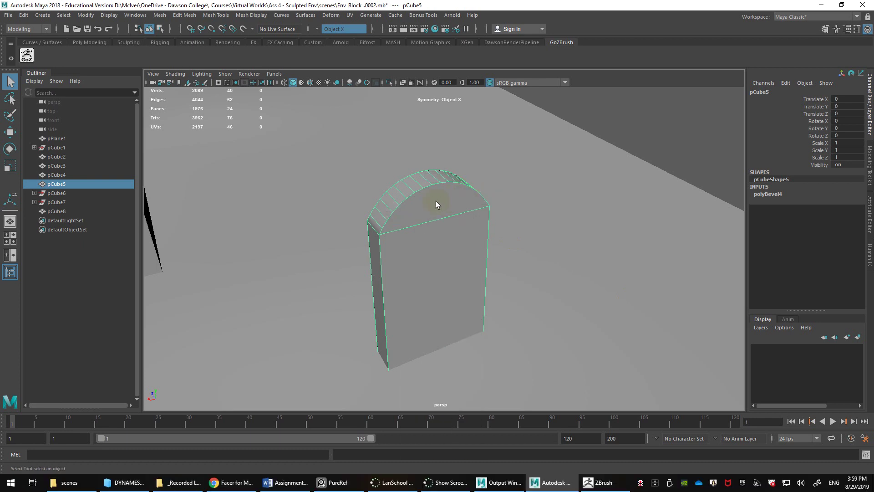
{"action": "left_click", "coordinate": [26, 56]}
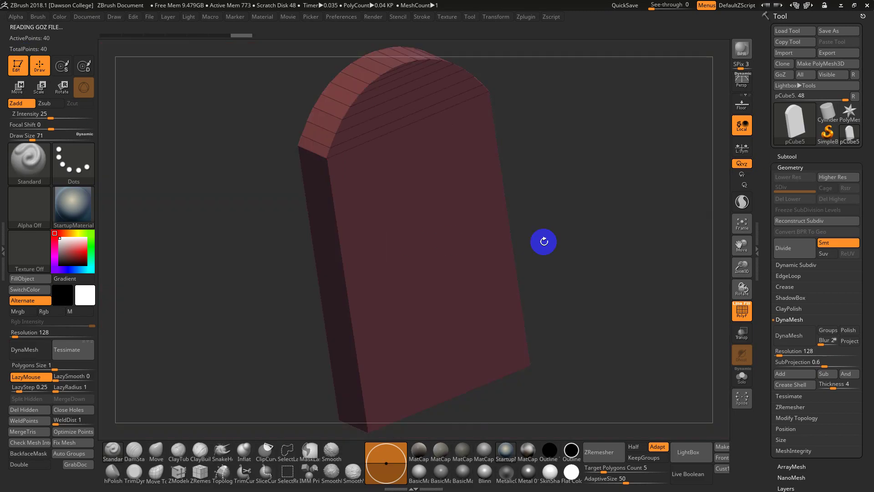
Step: Set the tombstone's XYZ Size to 2 and the brush's Draw Size to 101
{"action": "left_click_drag", "start_coordinate": [623, 231], "coordinate": [468, 160]}
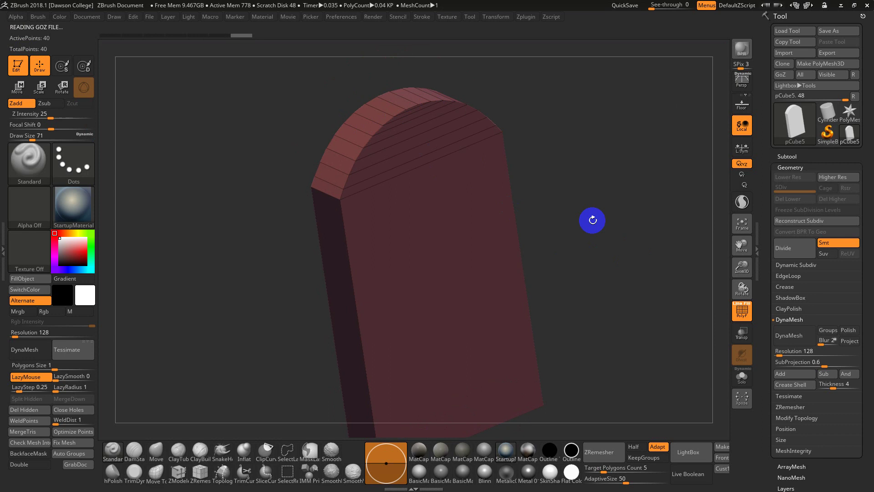
{"action": "key", "text": "s"}
{"action": "left_click_drag", "start_coordinate": [545, 228], "coordinate": [556, 230]}
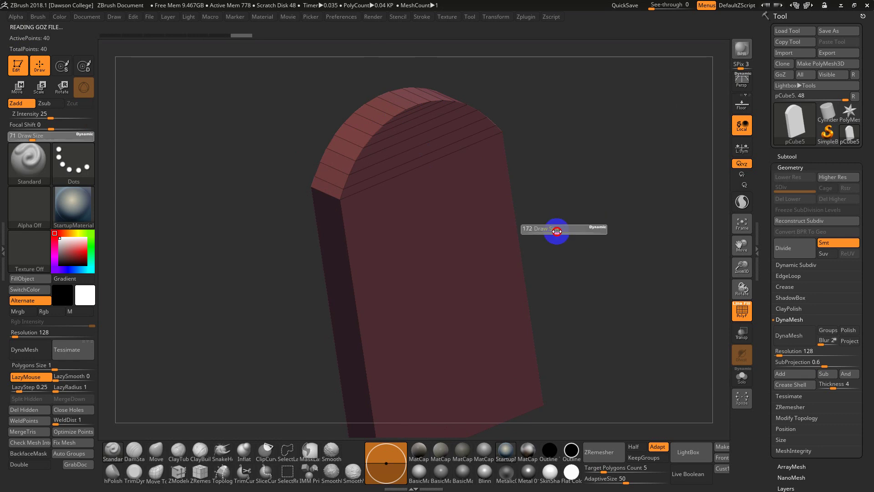
{"action": "left_click", "coordinate": [782, 440]}
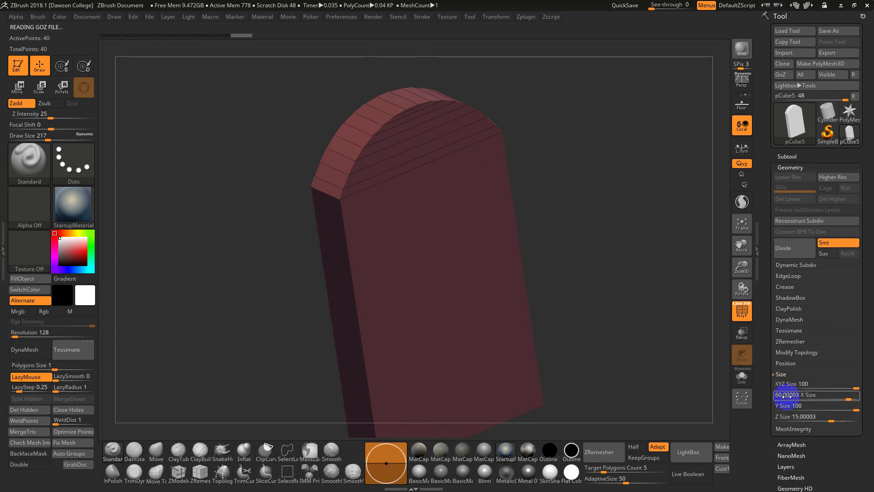
{"action": "left_click_drag", "start_coordinate": [851, 387], "coordinate": [800, 357]}
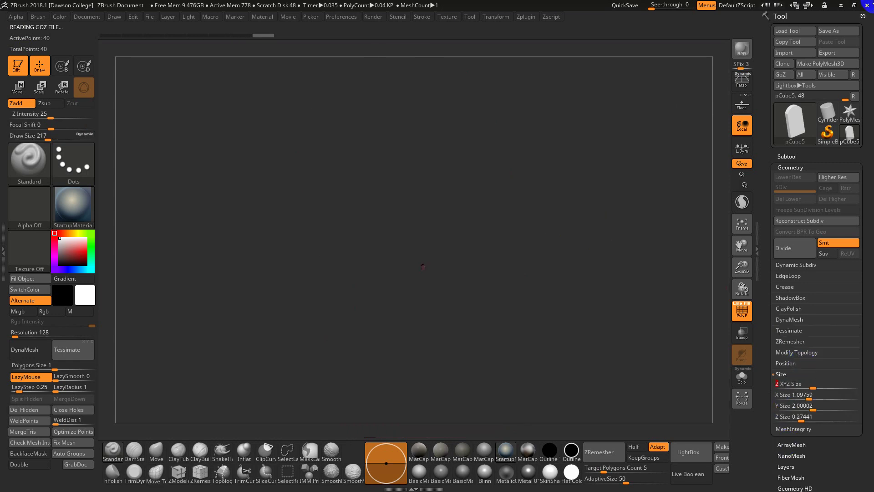
{"action": "key", "text": "Return"}
{"action": "type", "text": "s"}
{"action": "type", "text": "101"}
{"action": "key", "text": "Return"}
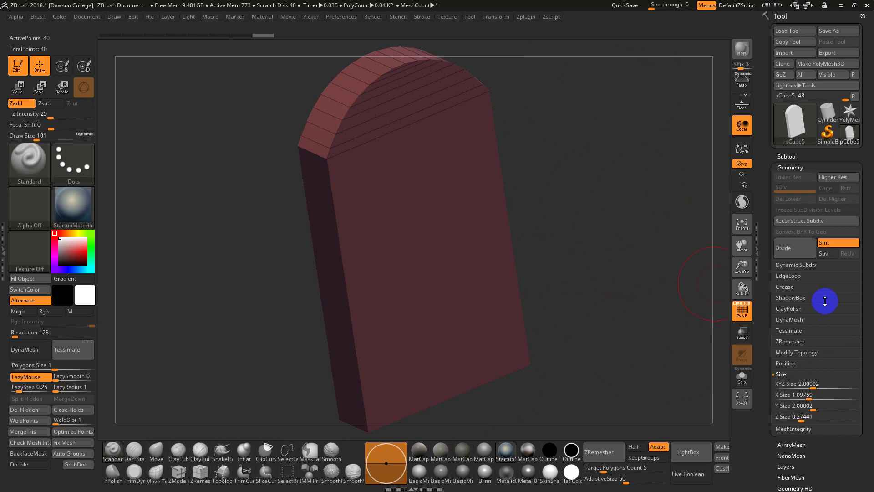
Step: Try DynaMesh at resolution 128 on the resized tombstone, undo it and show the polyframe
{"action": "left_click", "coordinate": [789, 319]}
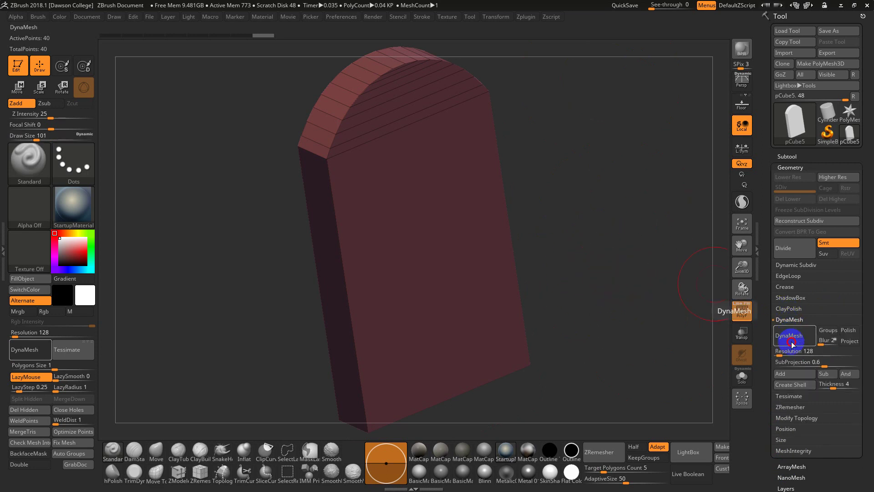
{"action": "left_click", "coordinate": [793, 337]}
{"action": "left_click_drag", "start_coordinate": [598, 274], "coordinate": [607, 235]}
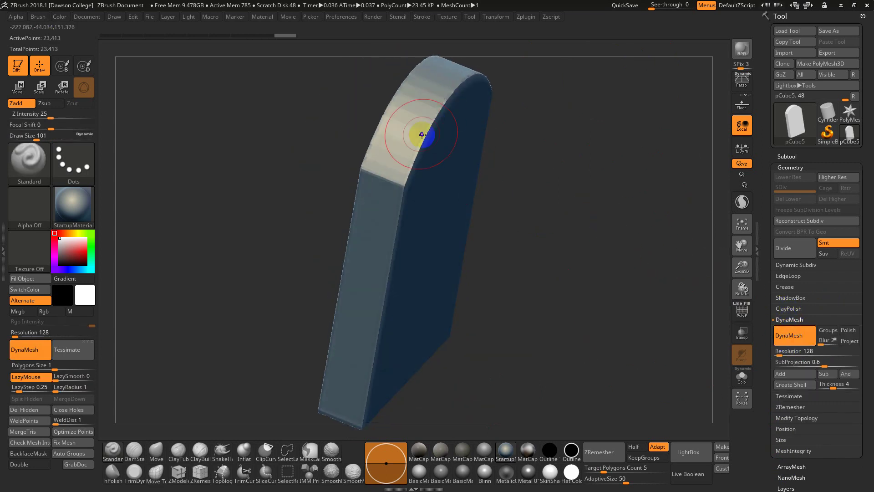
{"action": "key", "text": "ctrl+z"}
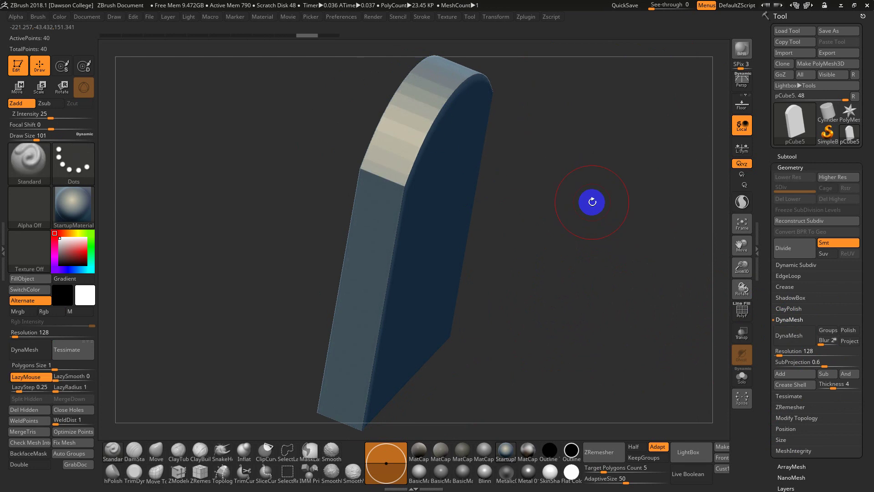
{"action": "key", "text": "shift+f"}
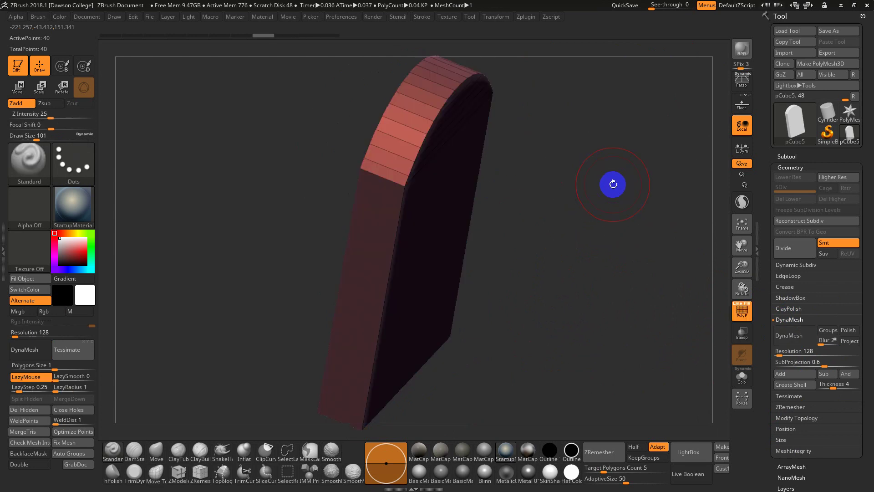
Step: Assign polygroups to the tombstone with Groups By Normals
{"action": "left_click_drag", "start_coordinate": [595, 213], "coordinate": [589, 202]}
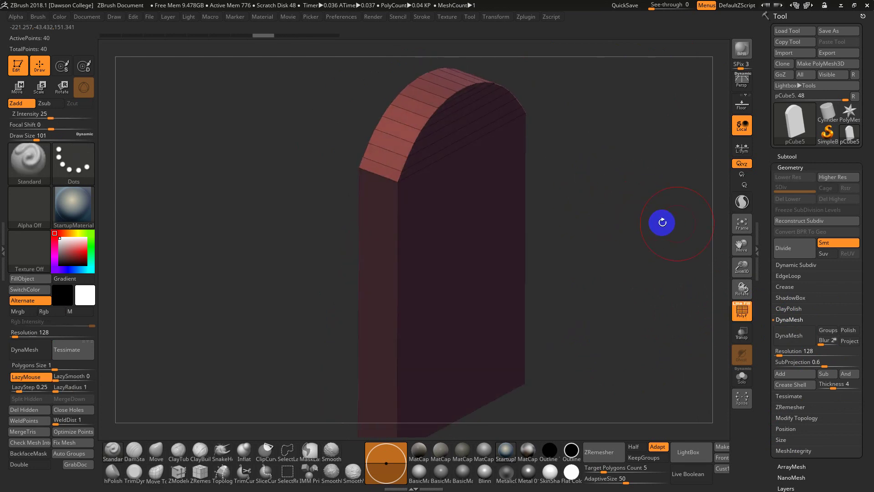
{"action": "scroll", "coordinate": [769, 360], "scroll_direction": "down", "scroll_amount": 1}
{"action": "scroll", "coordinate": [769, 360], "scroll_direction": "down", "scroll_amount": 10}
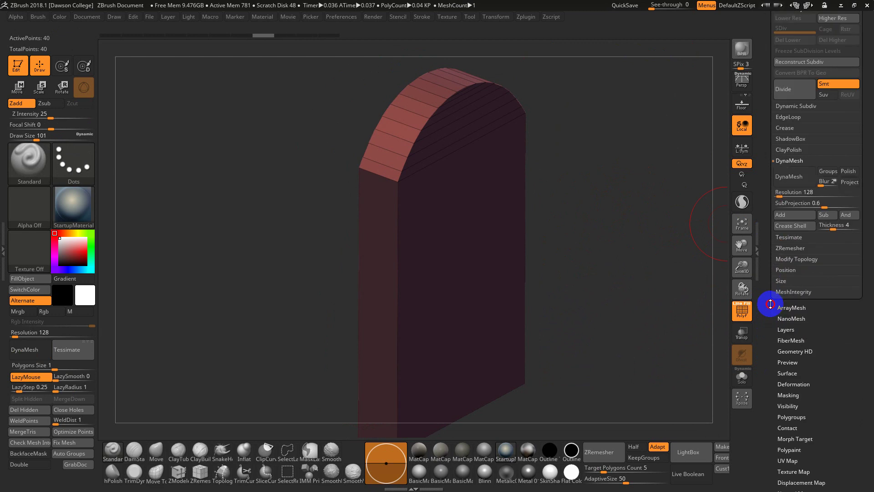
{"action": "left_click", "coordinate": [795, 379]}
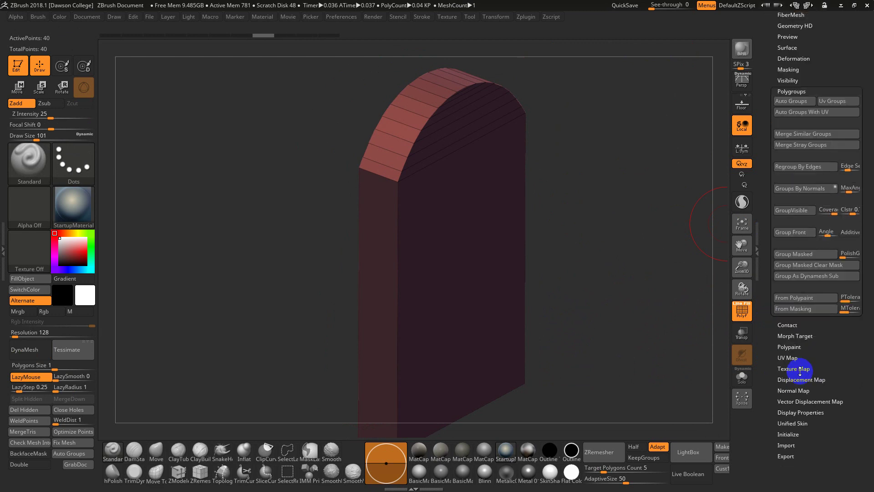
{"action": "left_click", "coordinate": [814, 188]}
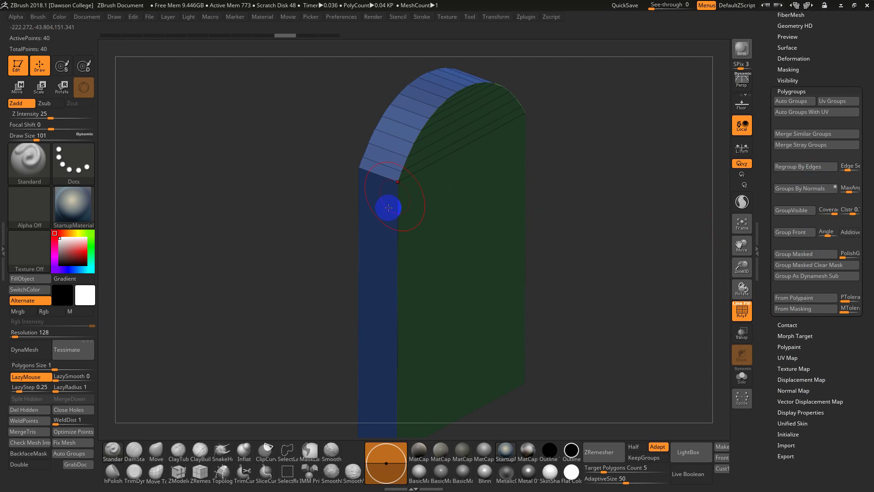
Step: Check the tombstone's rim polygroup by toggling the visibility of groups and viewing the mesh from other angles
{"action": "left_click", "coordinate": [389, 144], "text": "ctrl+shift"}
{"action": "left_click", "coordinate": [389, 143], "text": "ctrl+shift"}
{"action": "left_click", "coordinate": [389, 143], "text": "ctrl+shift"}
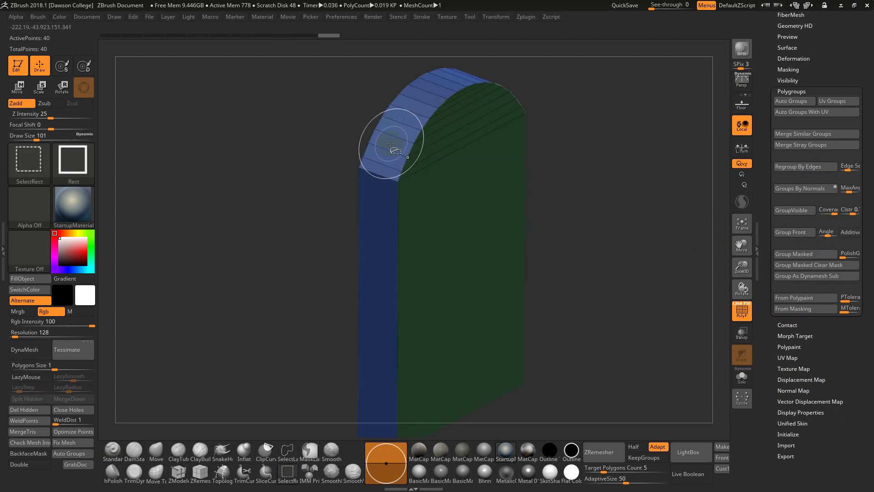
{"action": "mouse_move", "coordinate": [446, 155]}
{"action": "left_mouse_down"}
{"action": "mouse_move", "coordinate": [634, 195]}
{"action": "mouse_move", "coordinate": [605, 129]}
{"action": "mouse_move", "coordinate": [624, 219]}
{"action": "left_mouse_up"}
{"action": "mouse_move", "coordinate": [419, 111]}
{"action": "left_mouse_down"}
{"action": "mouse_move", "coordinate": [532, 195]}
{"action": "mouse_move", "coordinate": [588, 185]}
{"action": "mouse_move", "coordinate": [541, 218]}
{"action": "left_mouse_up"}
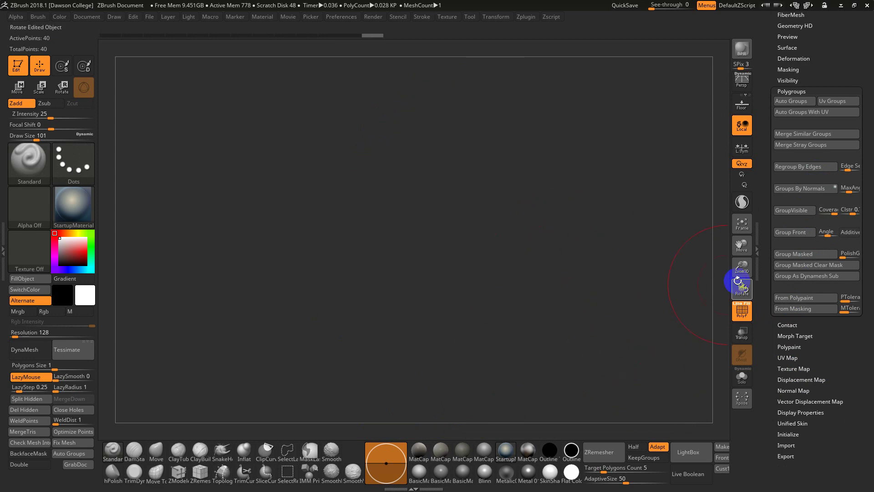
Step: Turn on Local Symmetry, and hide and restore the tombstone's rim polygroup to check its extent
{"action": "left_click", "coordinate": [741, 148]}
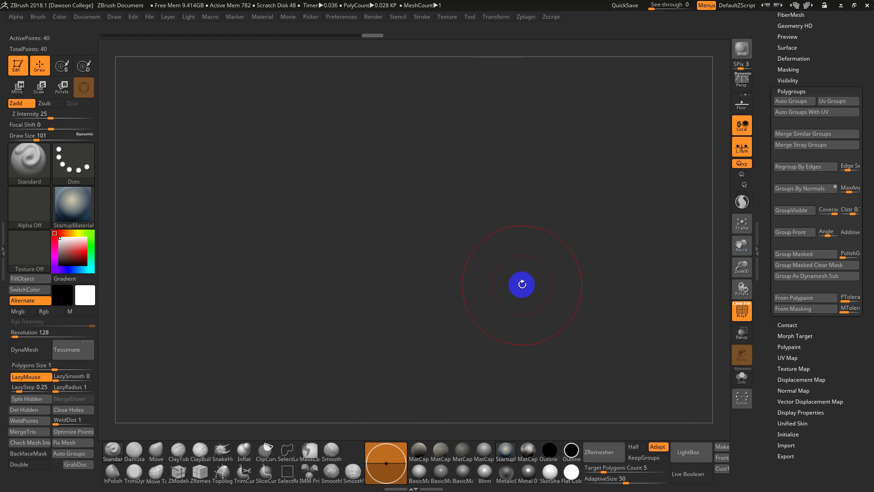
{"action": "mouse_move", "coordinate": [550, 279]}
{"action": "left_mouse_down"}
{"action": "mouse_move", "coordinate": [618, 329]}
{"action": "mouse_move", "coordinate": [580, 299]}
{"action": "mouse_move", "coordinate": [616, 338]}
{"action": "mouse_move", "coordinate": [581, 363]}
{"action": "mouse_move", "coordinate": [443, 277]}
{"action": "mouse_move", "coordinate": [499, 293]}
{"action": "mouse_move", "coordinate": [455, 260]}
{"action": "left_mouse_up"}
{"action": "left_click", "coordinate": [408, 216], "text": "ctrl+shift"}
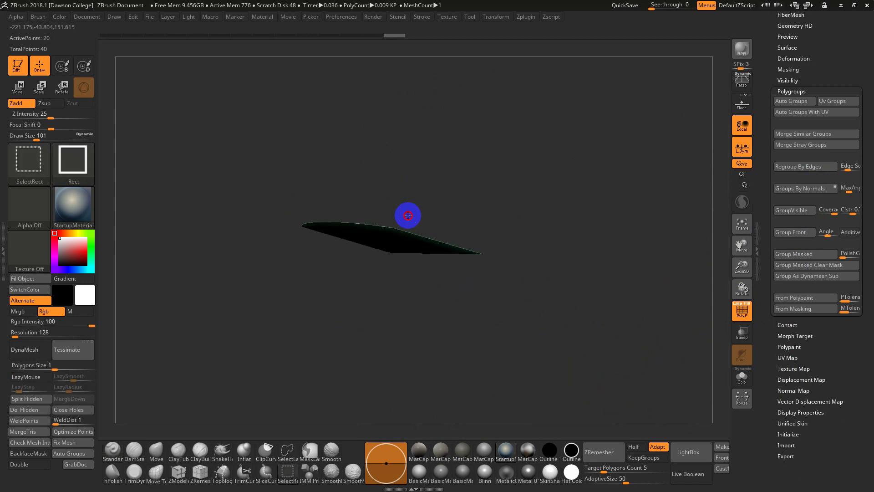
{"action": "left_click", "coordinate": [523, 228], "text": "ctrl+shift"}
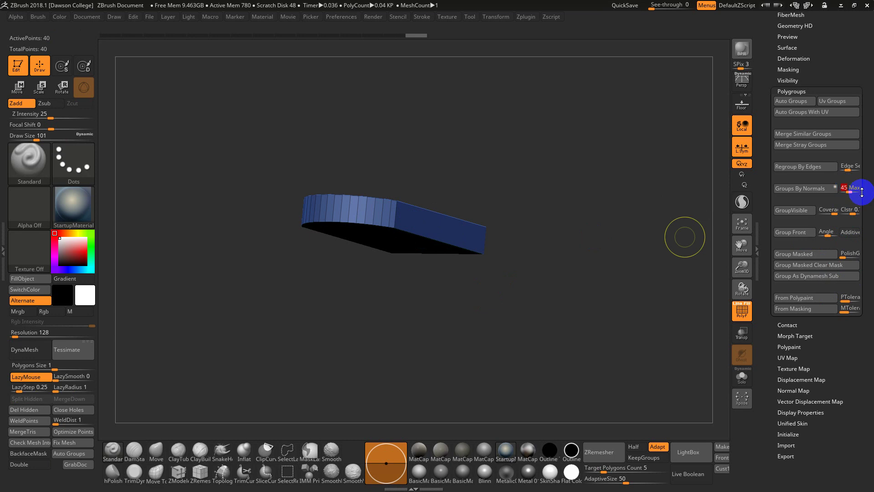
Step: Lower the MaxAngle and regroup the tombstone by normals so the arch and straight sides get separate polygroups
{"action": "left_click", "coordinate": [820, 191]}
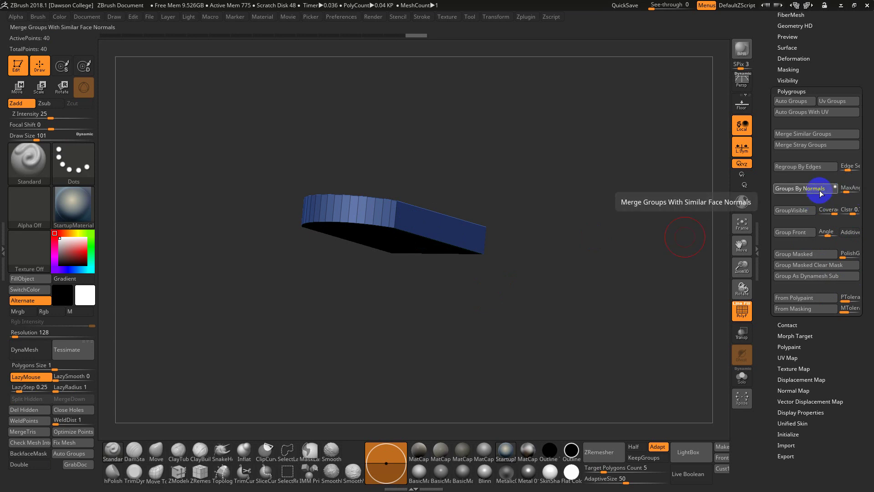
{"action": "mouse_move", "coordinate": [519, 258]}
{"action": "left_mouse_down"}
{"action": "mouse_move", "coordinate": [541, 255]}
{"action": "mouse_move", "coordinate": [455, 214]}
{"action": "left_mouse_up"}
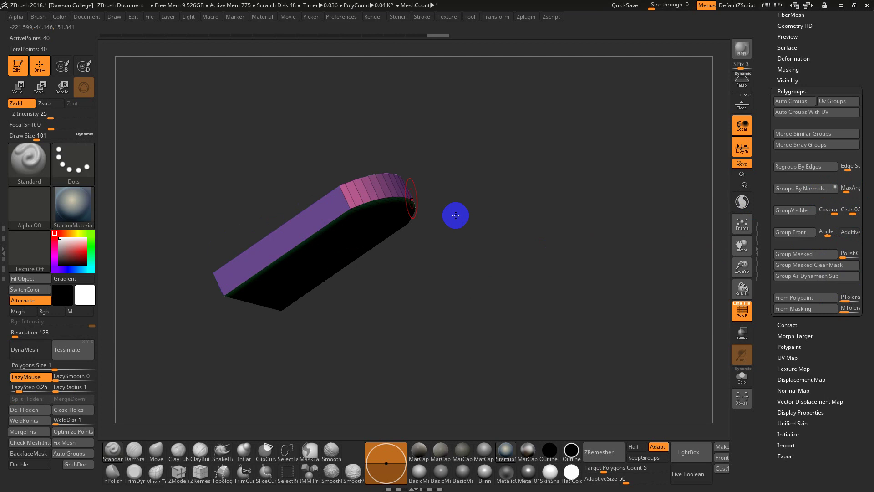
{"action": "left_click", "coordinate": [357, 189], "text": "ctrl+shift"}
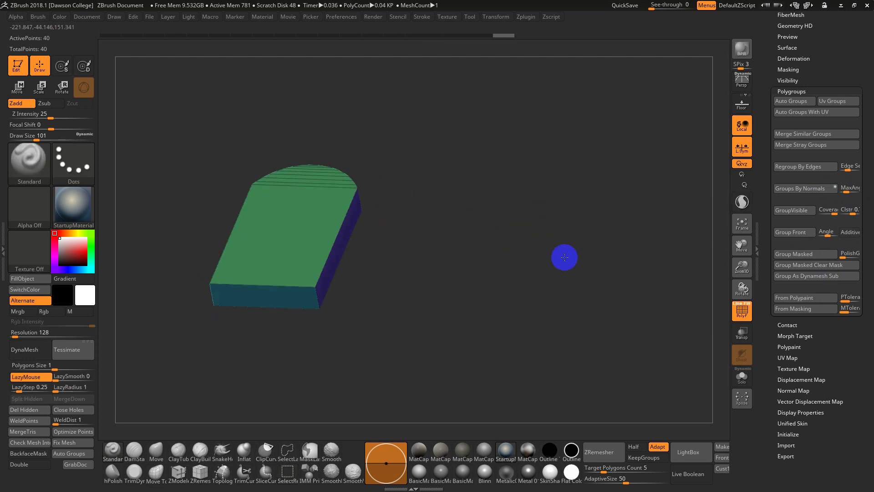
Step: Remesh the tombstone with DynaMesh at resolution 128, hide the polyframe and inspect its arch and edges from an angle
{"action": "left_click_drag", "start_coordinate": [564, 257], "coordinate": [620, 253]}
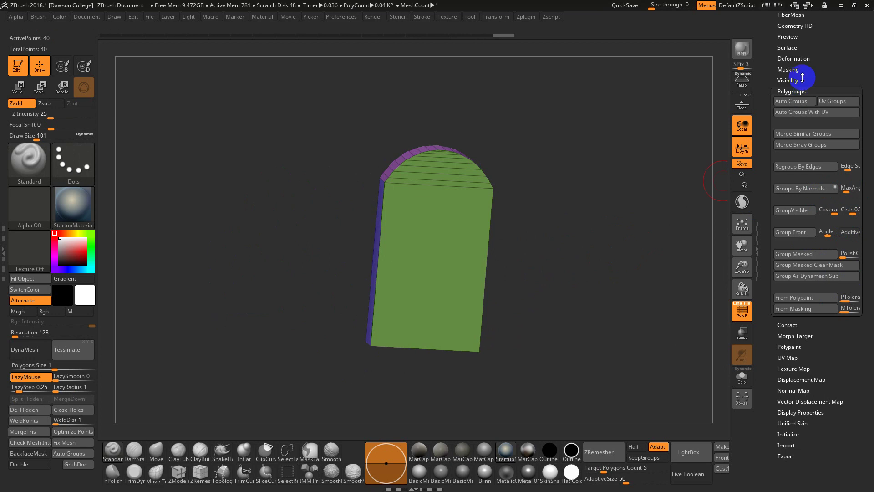
{"action": "left_click_drag", "start_coordinate": [769, 95], "coordinate": [775, 162]}
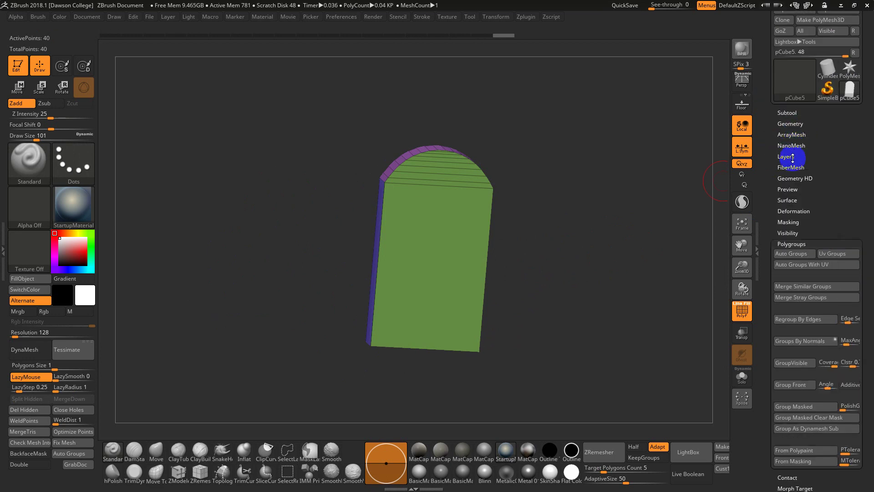
{"action": "left_click", "coordinate": [795, 123]}
{"action": "left_click", "coordinate": [792, 290]}
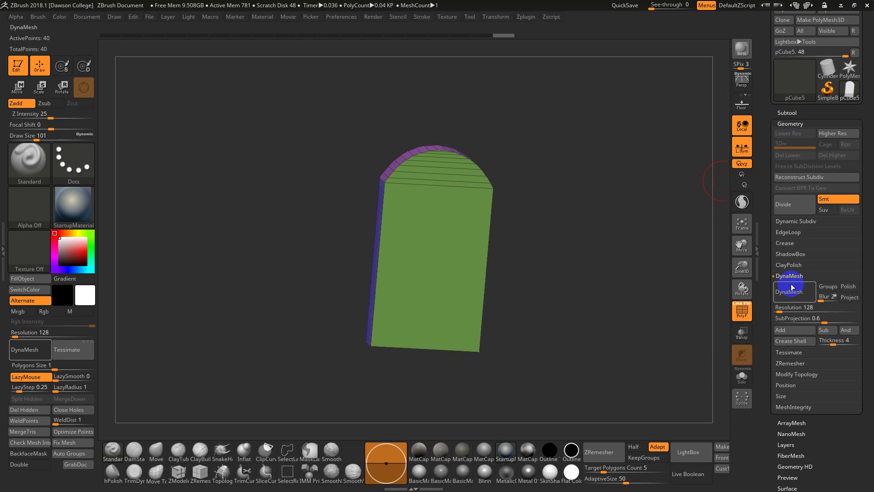
{"action": "key", "text": "shift+f"}
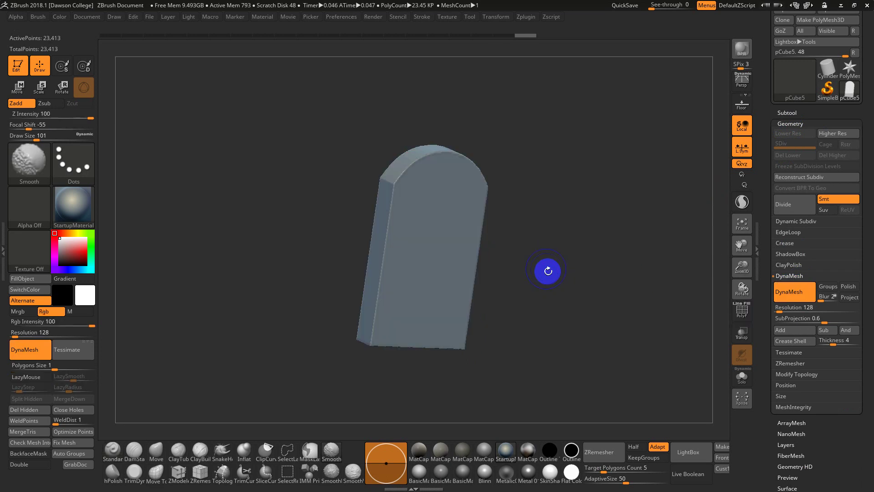
{"action": "left_click_drag", "start_coordinate": [546, 269], "coordinate": [535, 308]}
{"action": "left_click_drag", "start_coordinate": [519, 228], "coordinate": [531, 289], "text": "alt"}
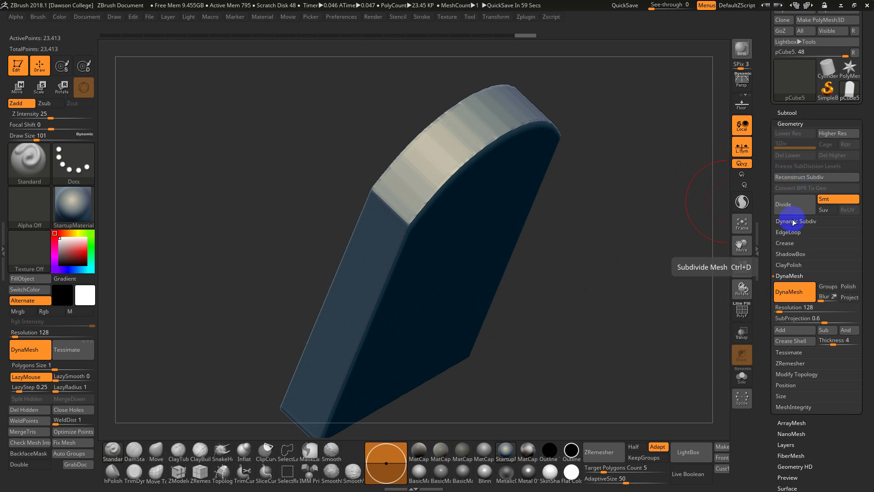
Step: Try polishing the tombstone by features with the Deformation settings, and undo the polish
{"action": "left_click_drag", "start_coordinate": [765, 297], "coordinate": [762, 221]}
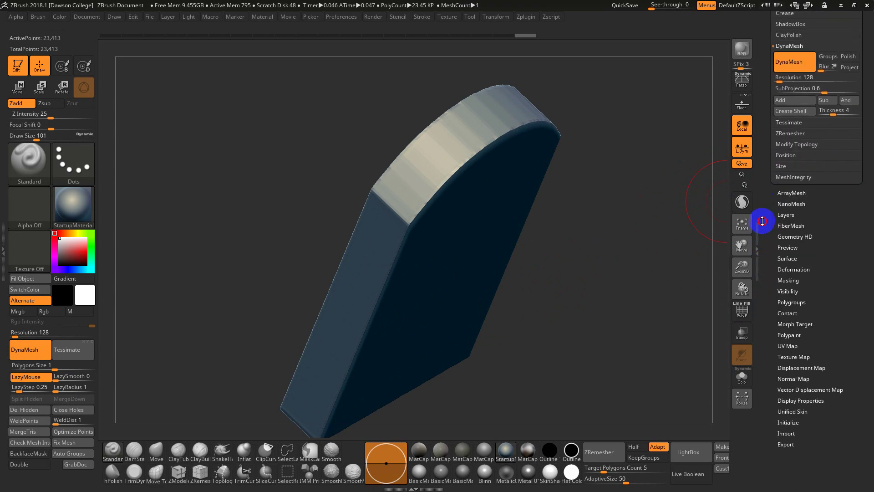
{"action": "left_click", "coordinate": [801, 270]}
{"action": "left_click_drag", "start_coordinate": [761, 121], "coordinate": [852, 172]}
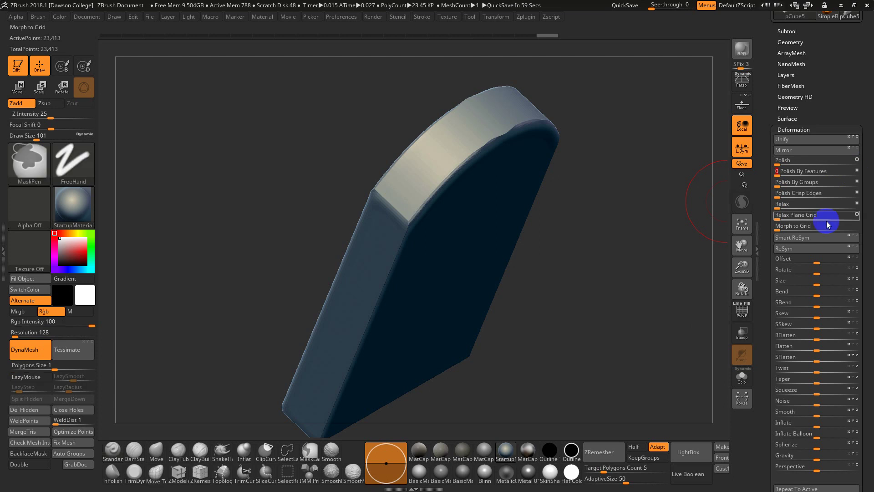
{"action": "key", "text": "ctrl+z"}
Step: Polish the tombstone with Polish By Groups and check the smoothed arch and edges from several angles
{"action": "left_click_drag", "start_coordinate": [778, 182], "coordinate": [853, 182]}
{"action": "left_click_drag", "start_coordinate": [658, 196], "coordinate": [609, 176]}
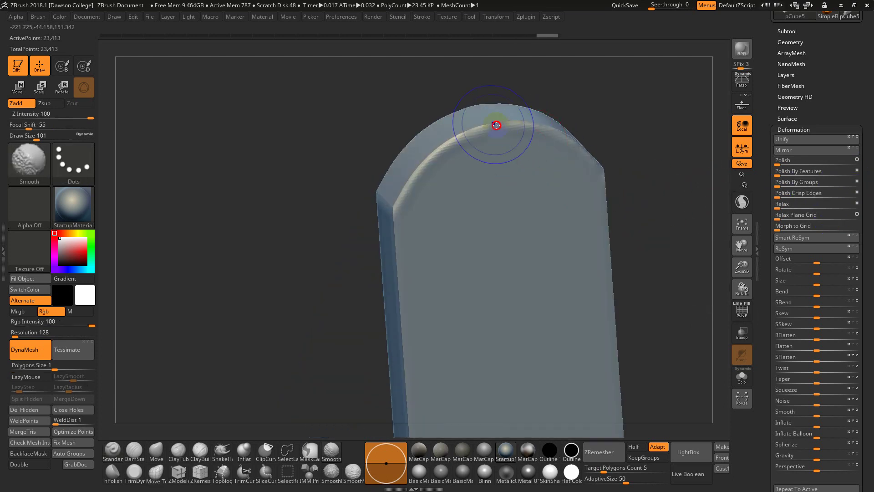
{"action": "mouse_move", "coordinate": [634, 225]}
{"action": "left_mouse_down"}
{"action": "mouse_move", "coordinate": [660, 236]}
{"action": "mouse_move", "coordinate": [597, 252]}
{"action": "mouse_move", "coordinate": [638, 255]}
{"action": "mouse_move", "coordinate": [597, 234]}
{"action": "mouse_move", "coordinate": [605, 235]}
{"action": "left_mouse_up"}
{"action": "key", "text": "shift+f"}
{"action": "key", "text": "shift+f"}
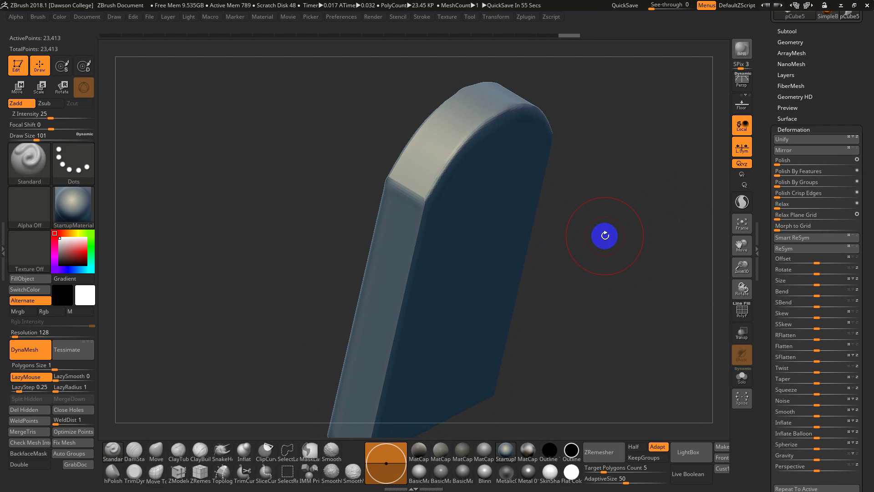
Step: Switch the active tool from the tombstone to a Sphere3D primitive
{"action": "left_click_drag", "start_coordinate": [777, 82], "coordinate": [773, 171]}
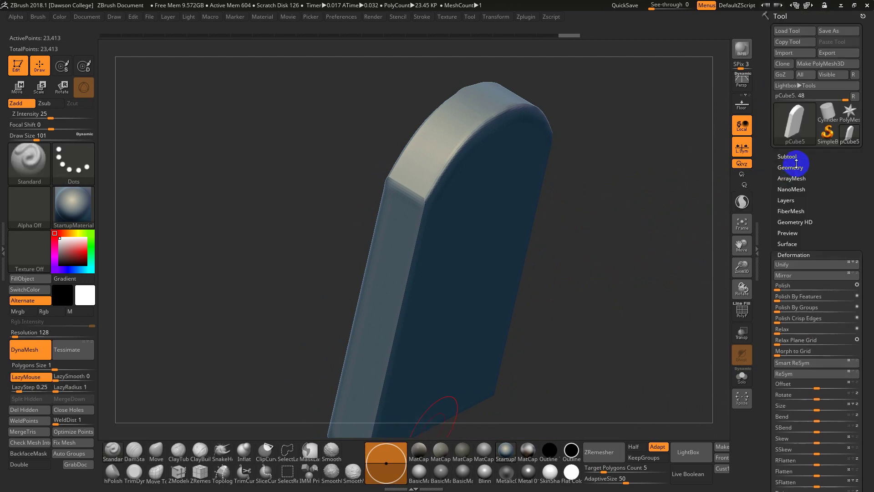
{"action": "left_click", "coordinate": [789, 157]}
{"action": "left_click", "coordinate": [794, 120]}
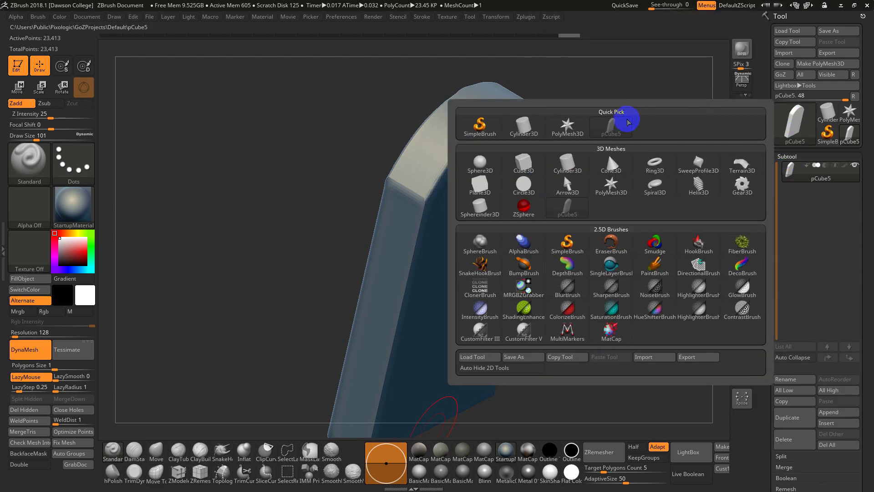
{"action": "left_click", "coordinate": [464, 175]}
{"action": "left_click_drag", "start_coordinate": [495, 216], "coordinate": [576, 296]}
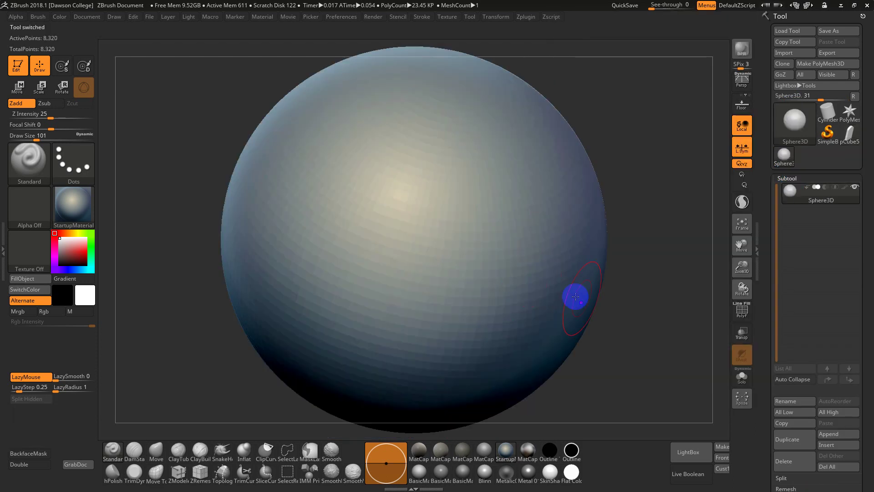
Step: Set the sphere's HDivide and VDivide to 16 and convert it to a PolyMesh3D
{"action": "left_click_drag", "start_coordinate": [761, 387], "coordinate": [761, 285]}
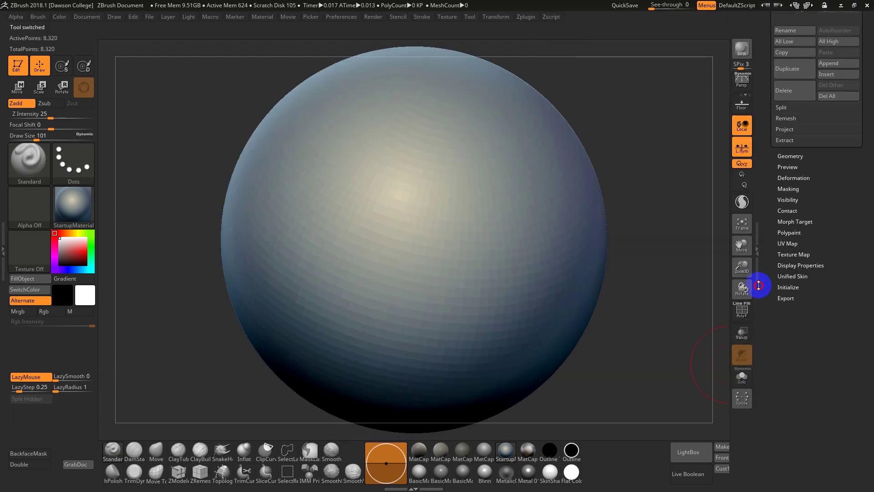
{"action": "left_click", "coordinate": [789, 287]}
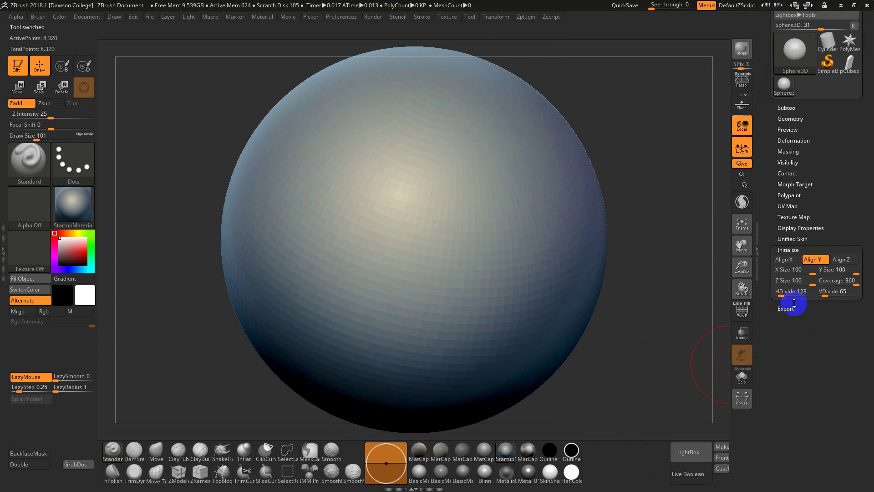
{"action": "left_click_drag", "start_coordinate": [780, 296], "coordinate": [821, 293]}
{"action": "scroll", "coordinate": [775, 157], "scroll_direction": "up", "scroll_amount": 3}
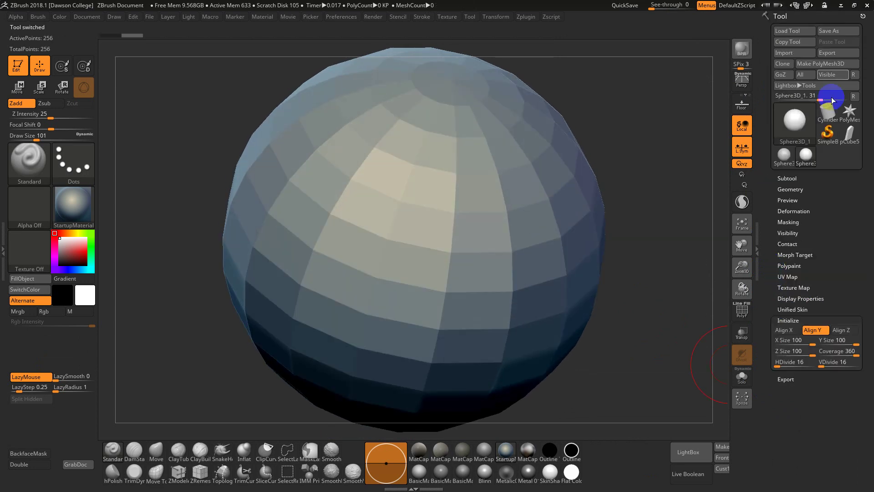
{"action": "left_click", "coordinate": [827, 70]}
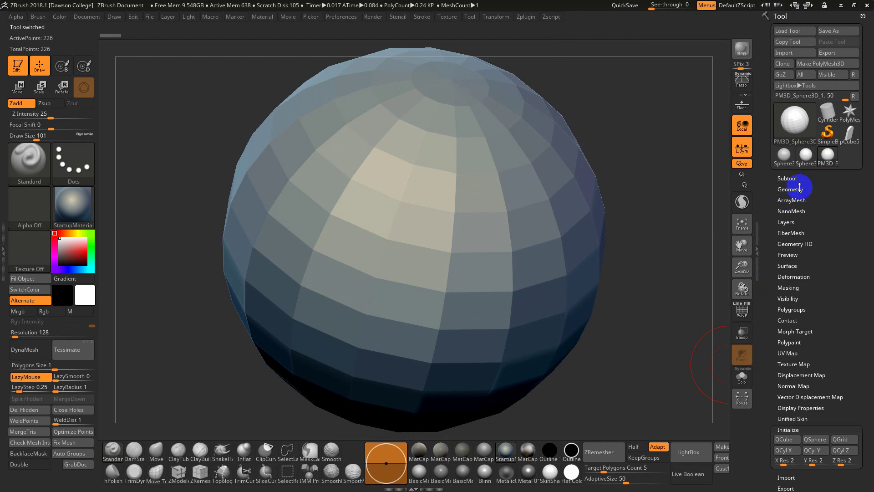
Step: Subdivide the polymesh sphere four times to reach subdivision level 5
{"action": "left_click", "coordinate": [797, 188]}
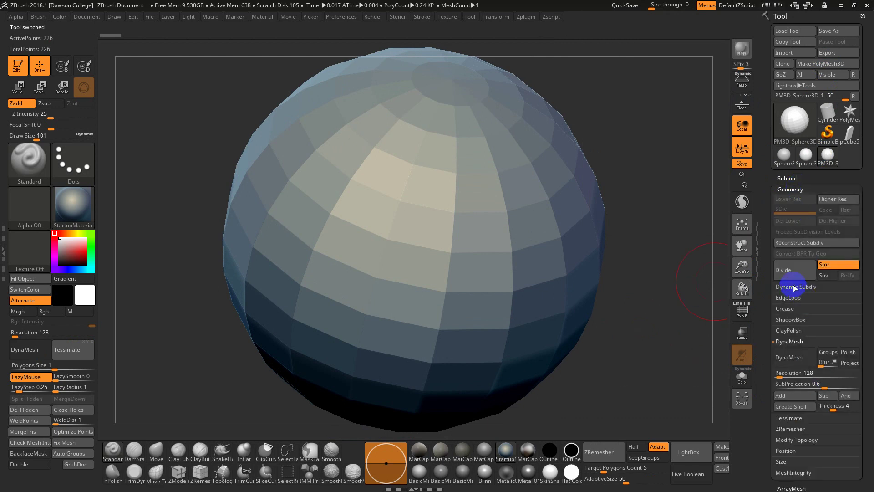
{"action": "left_click", "coordinate": [797, 273]}
{"action": "left_click", "coordinate": [798, 272]}
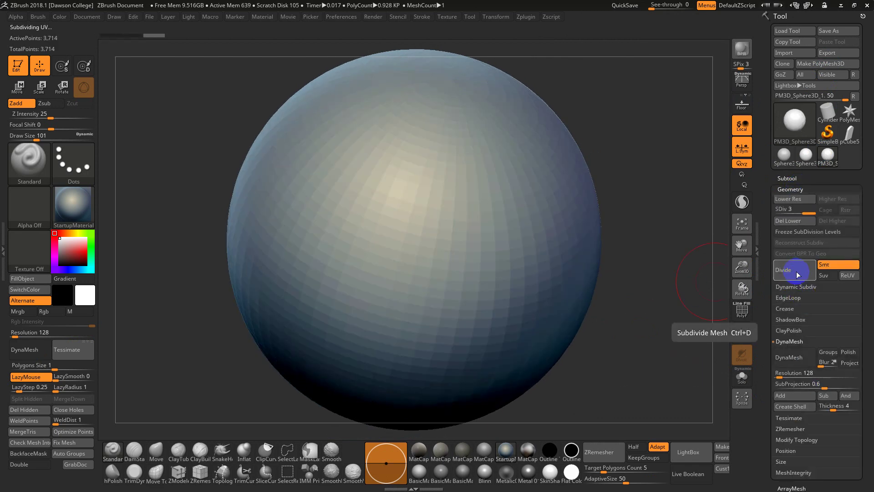
{"action": "left_click", "coordinate": [798, 272]}
{"action": "left_click", "coordinate": [797, 272]}
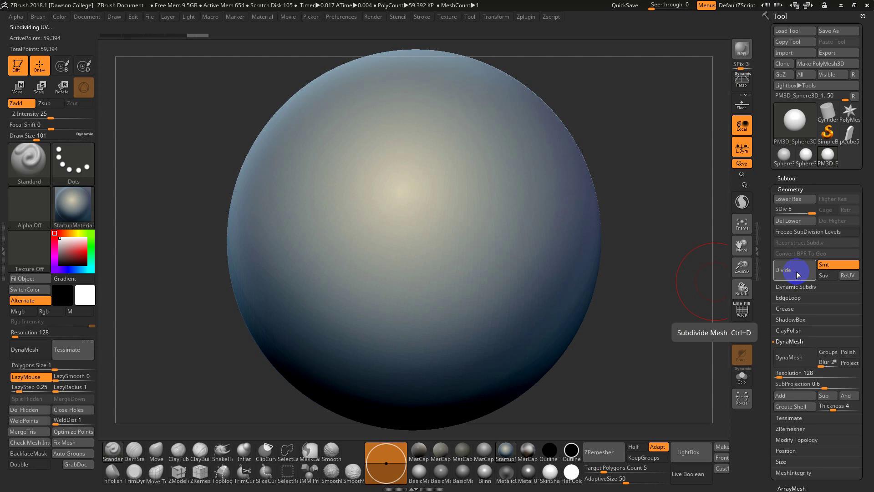
Step: Turn on DynaMesh for the sphere at resolution 128 without freezing its subdivision levels
{"action": "left_click", "coordinate": [806, 357]}
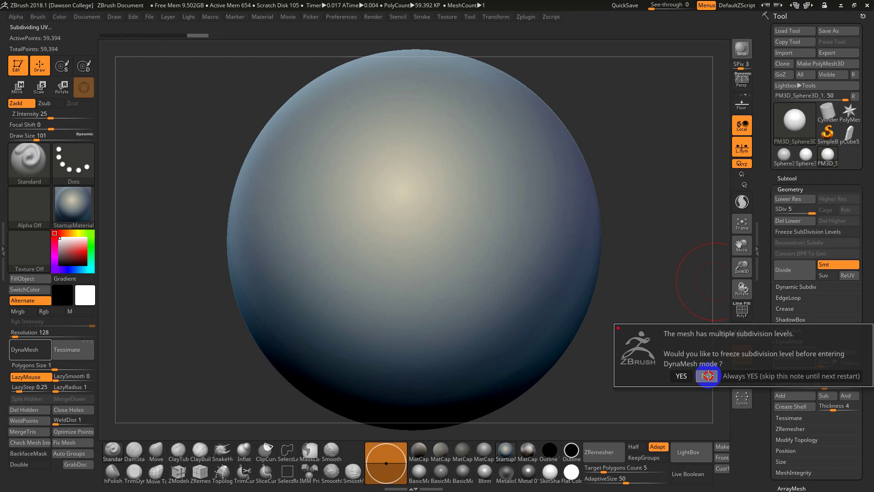
{"action": "left_click", "coordinate": [707, 376]}
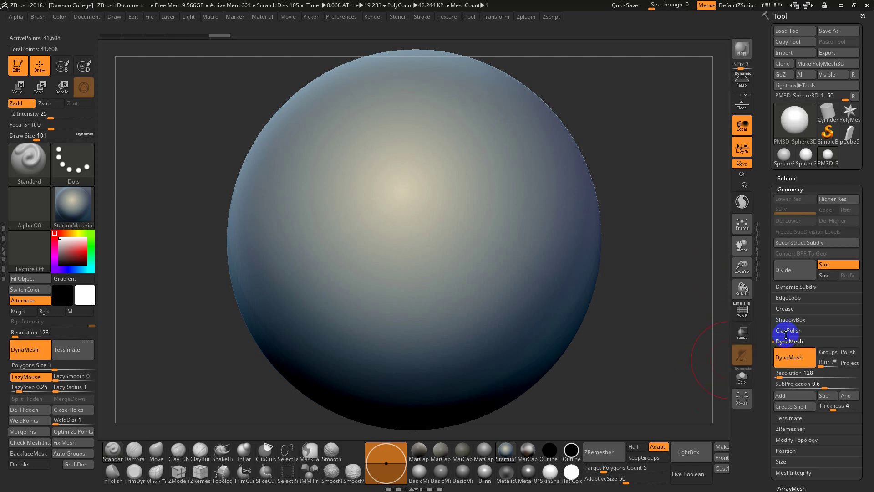
{"action": "key", "text": "shift"}
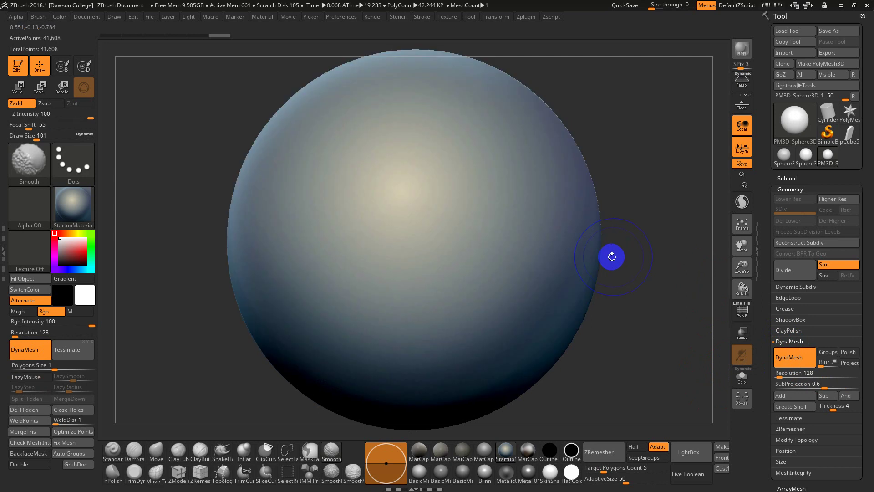